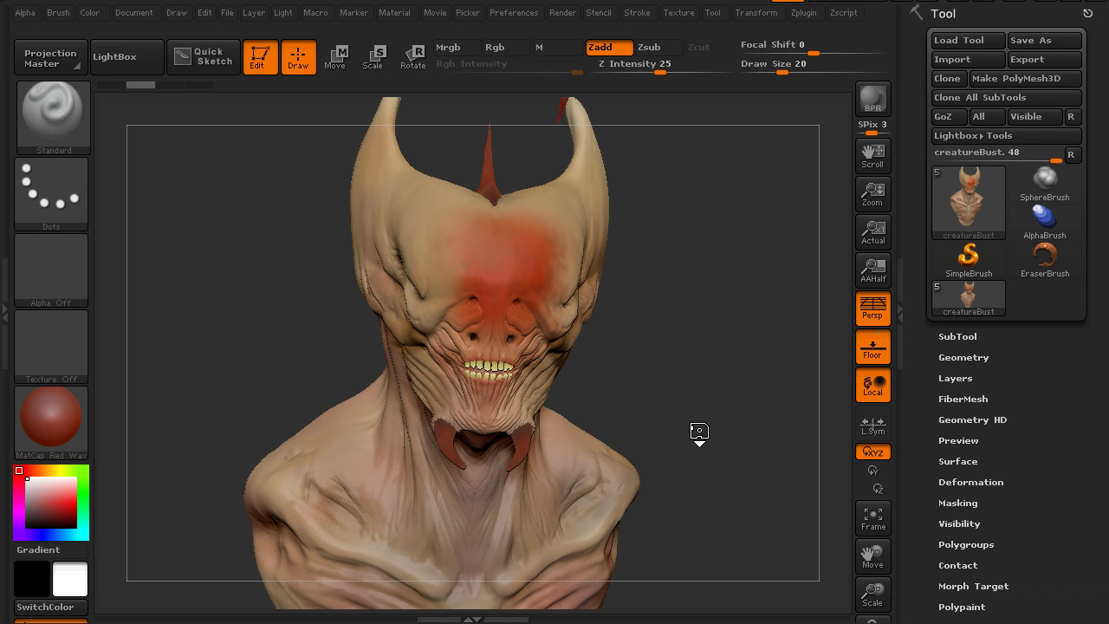
- Bring the creature's head into a close front view
drag(681, 422, 710, 463)
mouse_move(588, 364)
mouse_down()
mouse_move(575, 392)
mouse_move(561, 331)
mouse_move(608, 293)
mouse_move(584, 388)
mouse_move(573, 351)
mouse_move(606, 305)
mouse_move(585, 298)
mouse_move(620, 280)
mouse_move(619, 361)
mouse_move(596, 354)
mouse_move(622, 314)
mouse_up()
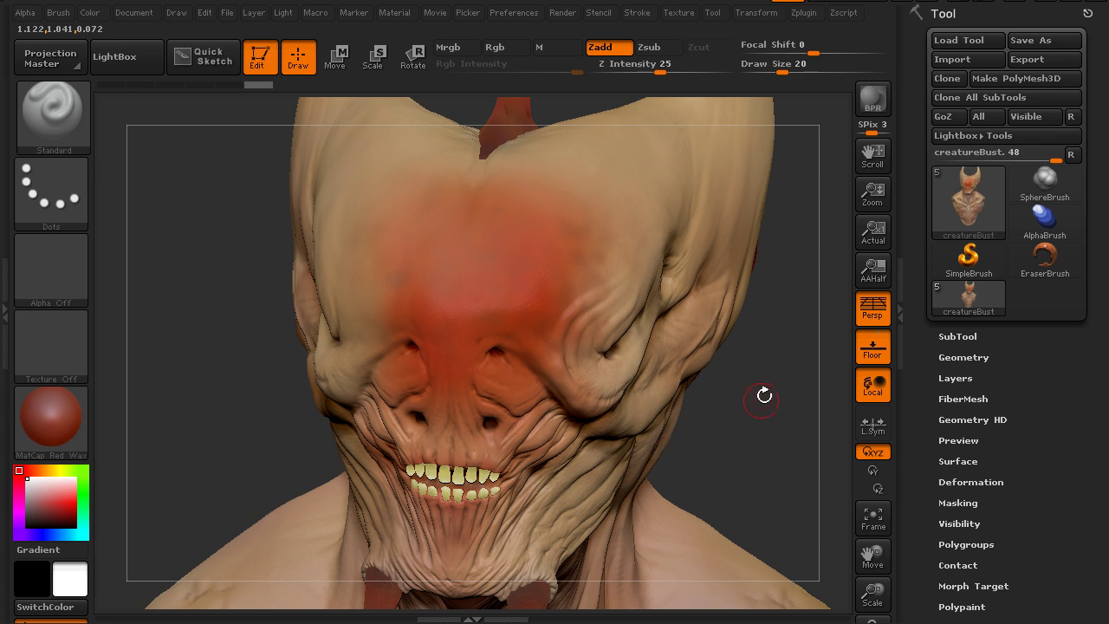
drag(759, 398, 642, 410)
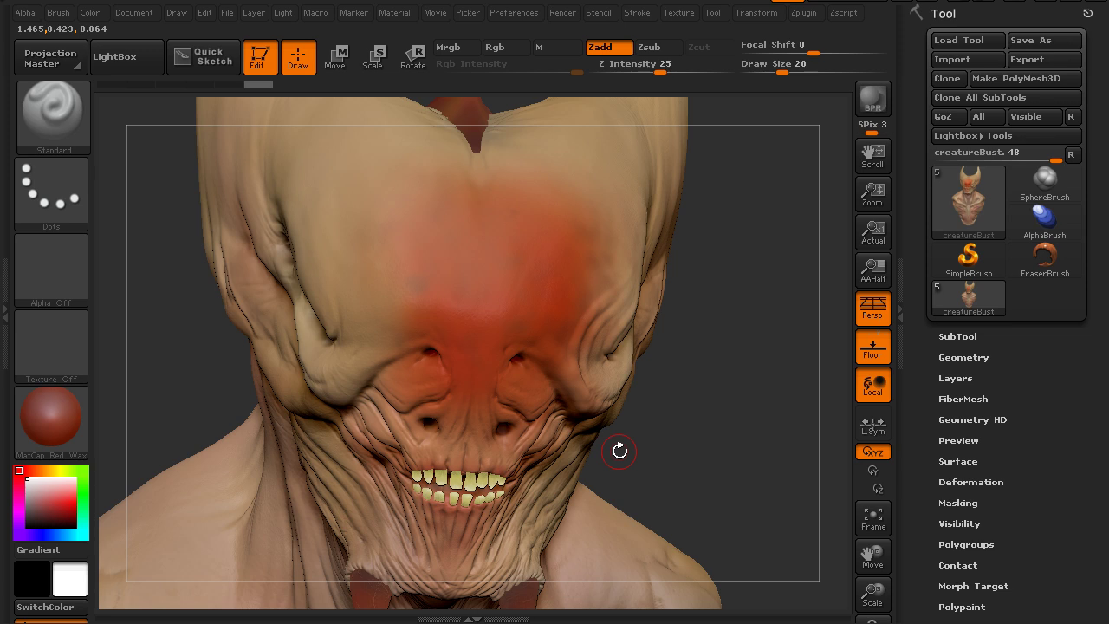
drag(722, 439, 726, 341)
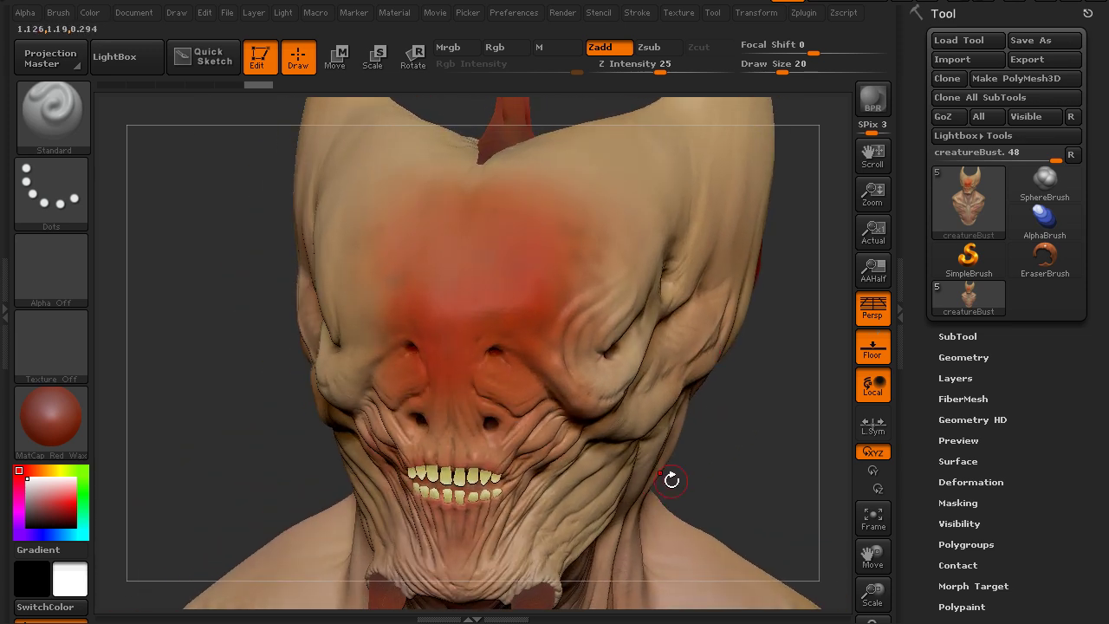
drag(725, 466, 745, 457)
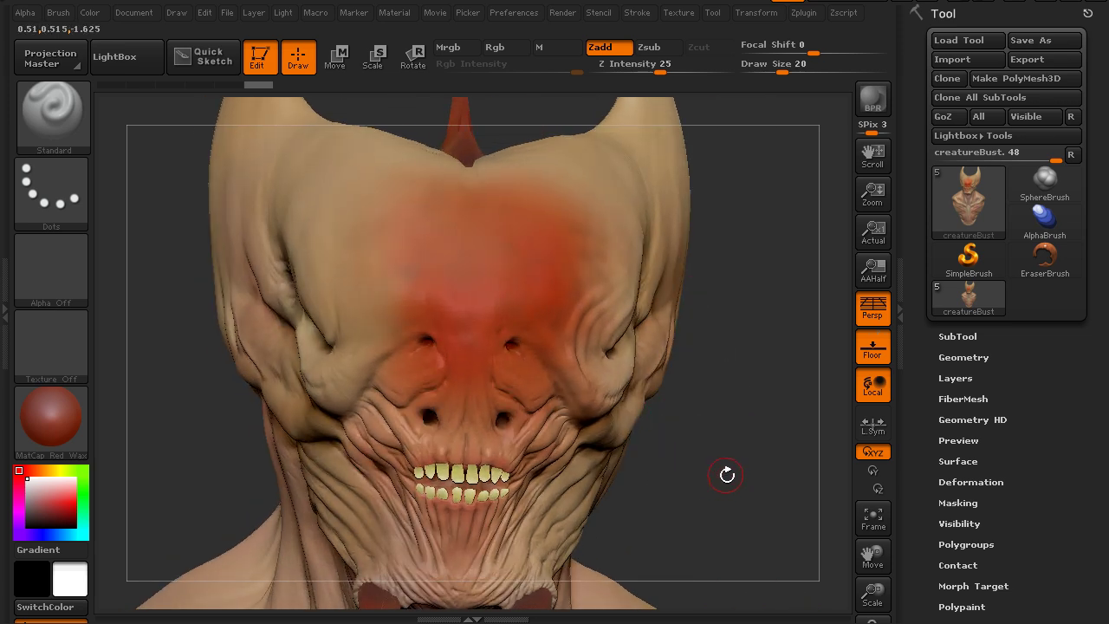
mouse_move(731, 478)
mouse_down()
mouse_move(750, 471)
mouse_move(723, 463)
mouse_move(733, 472)
mouse_up()
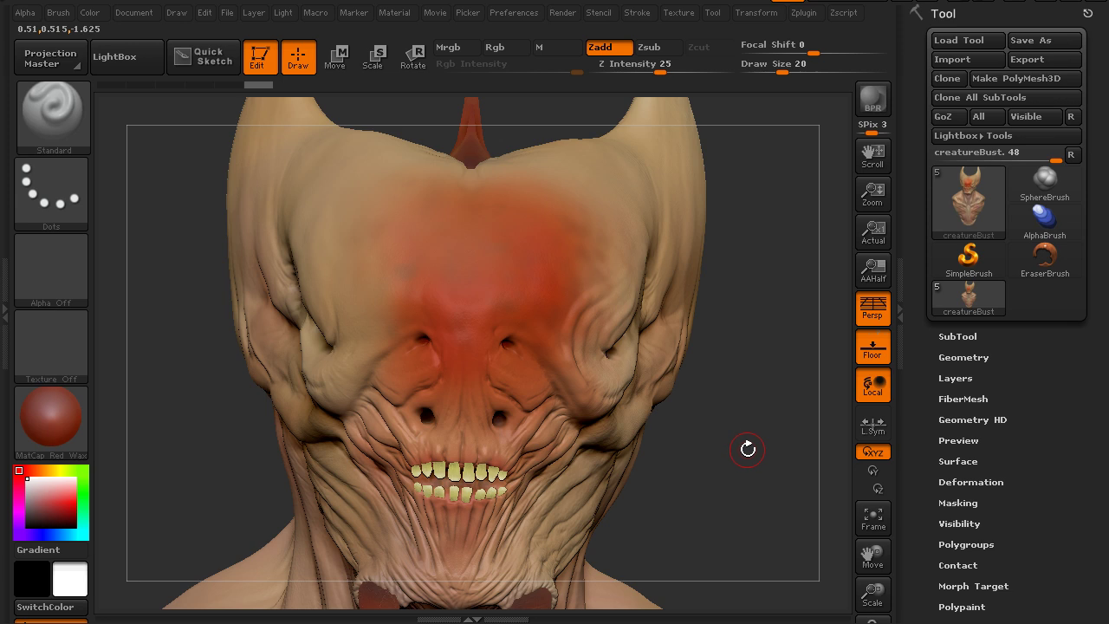
- Show the Tablet preferences to examine the global pen sensitivity settings
click(522, 16)
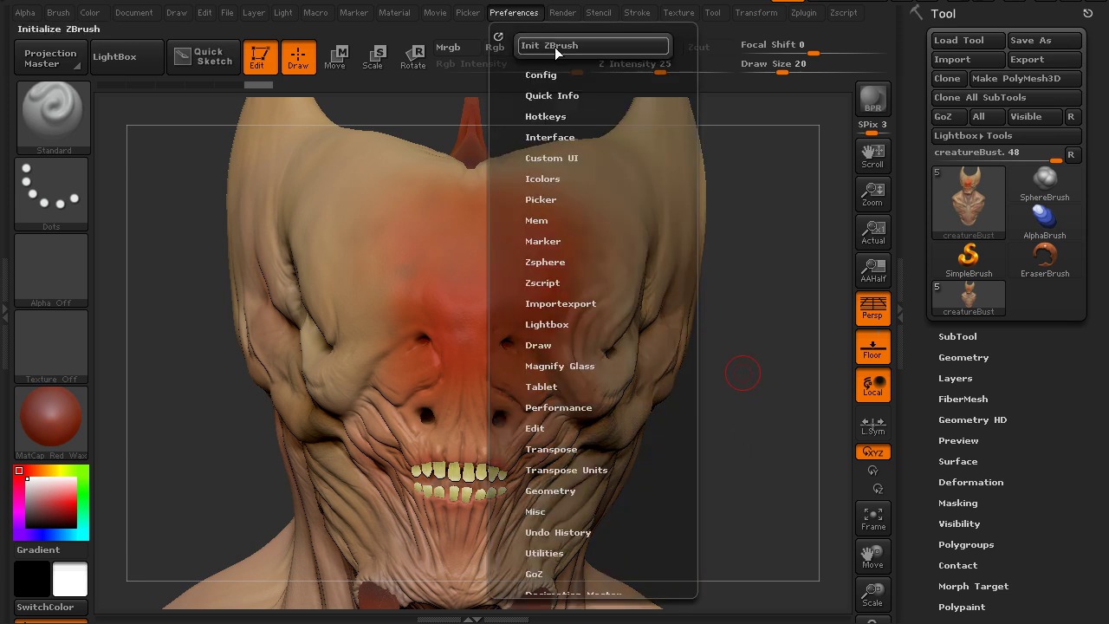
click(548, 386)
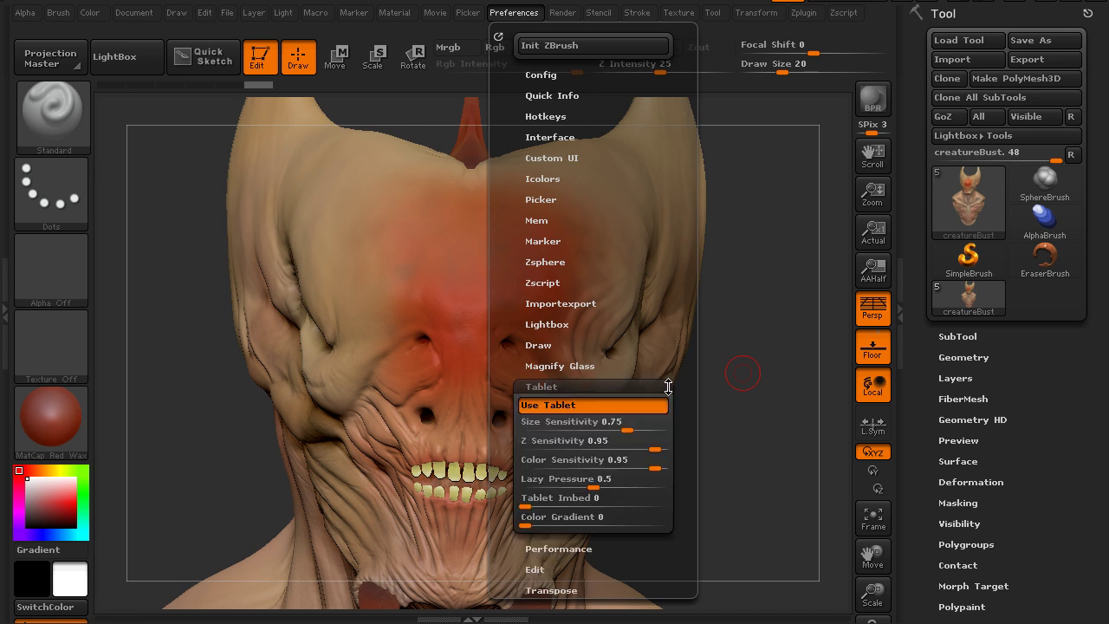
drag(688, 412, 681, 299)
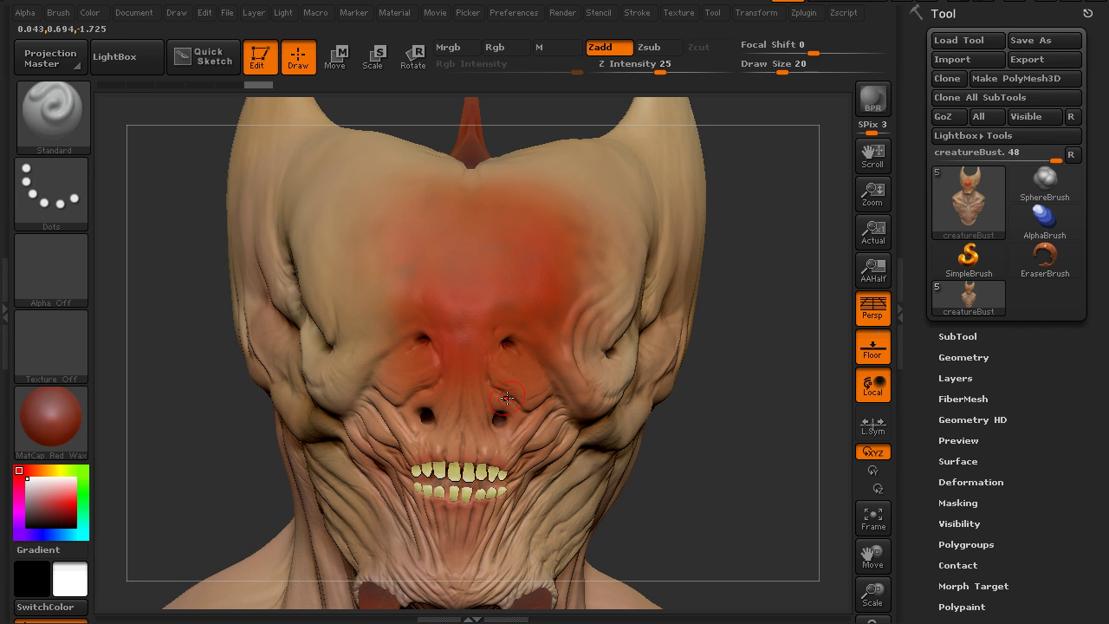
- Open the Size pressure curve in the Standard brush's Tablet Pressure settings
click(60, 14)
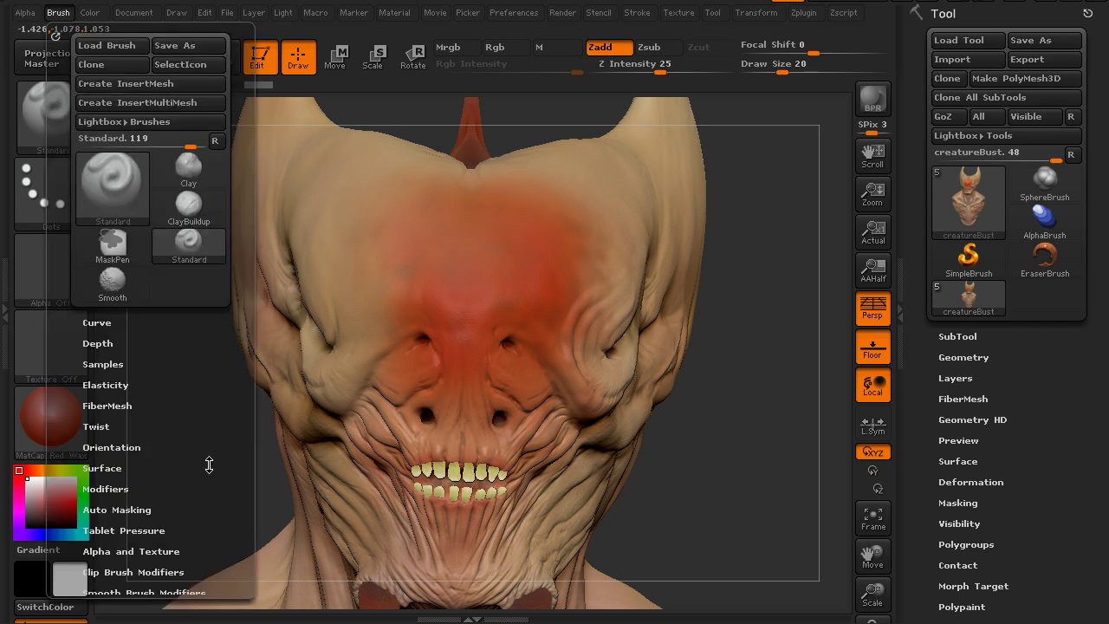
drag(209, 466, 220, 373)
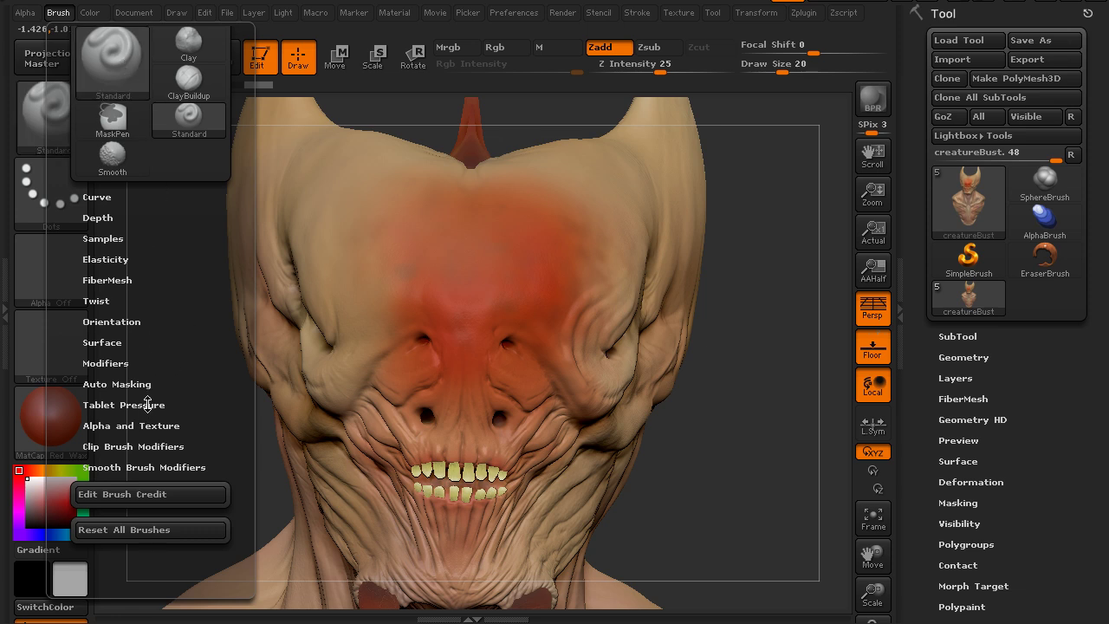
click(147, 404)
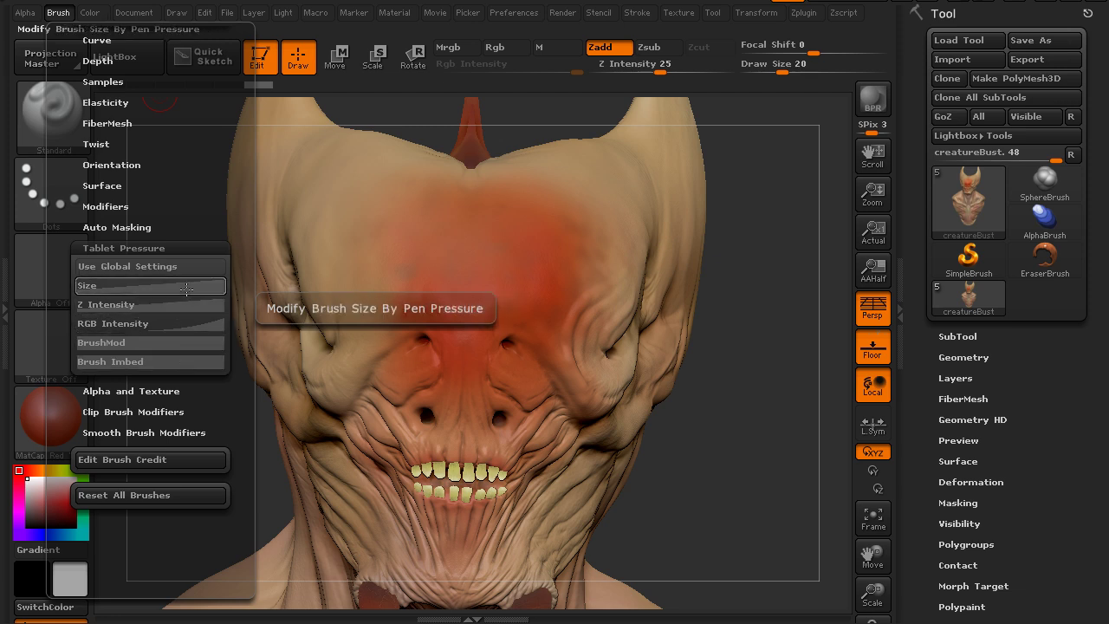
click(190, 289)
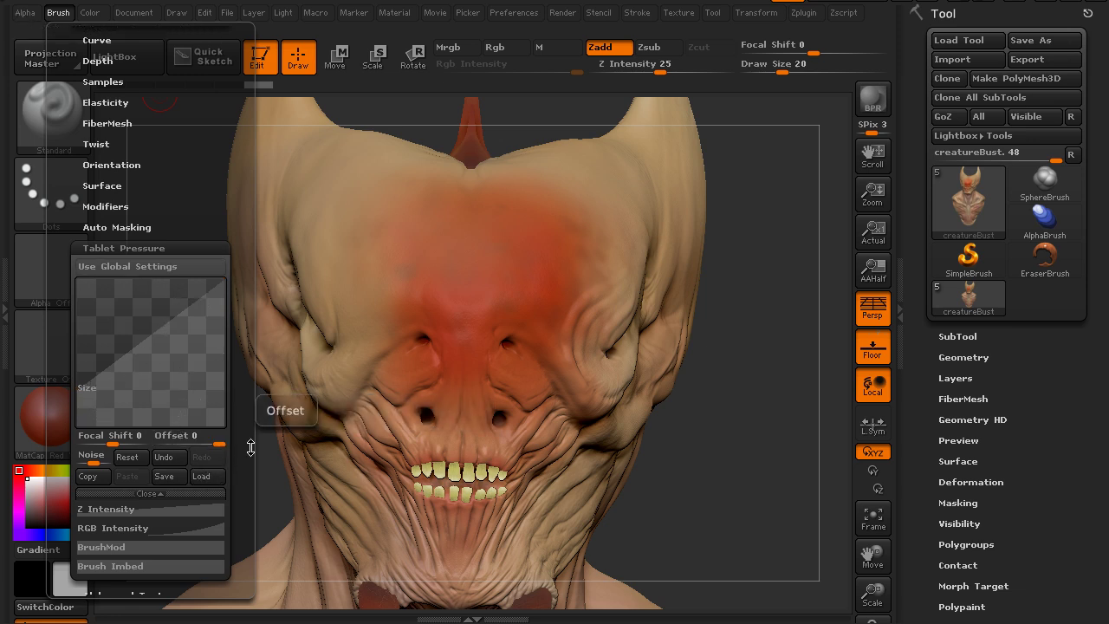
- Sculpt a raised test stroke on the creature's upper forehead with the Standard brush
click(59, 15)
scroll(208, 478, down, 5)
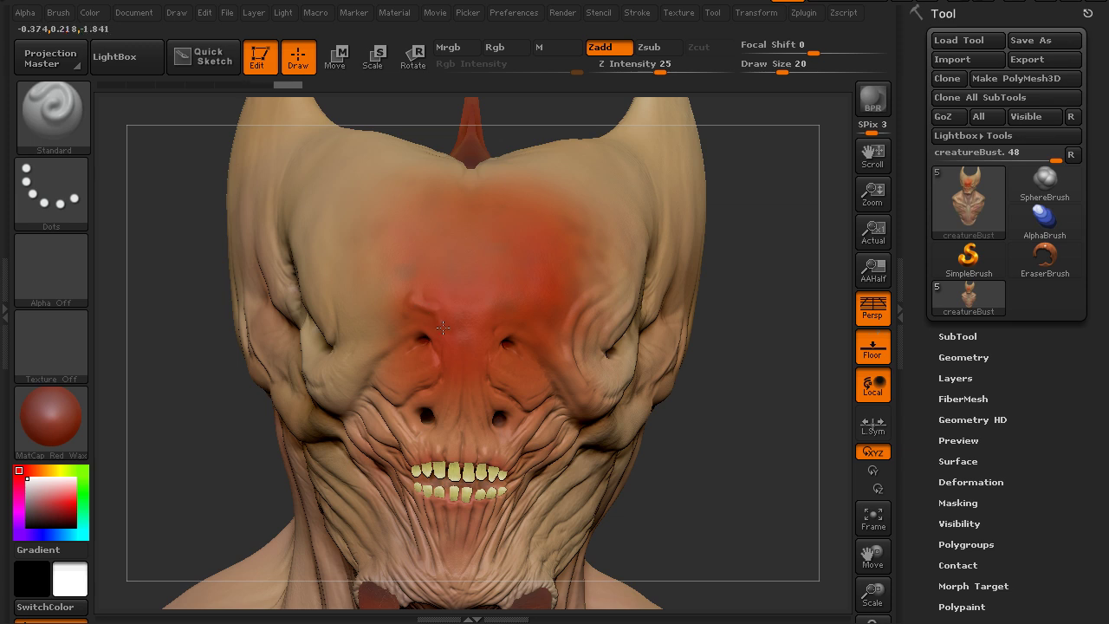
mouse_move(422, 254)
mouse_down()
mouse_move(442, 241)
mouse_move(433, 227)
mouse_up()
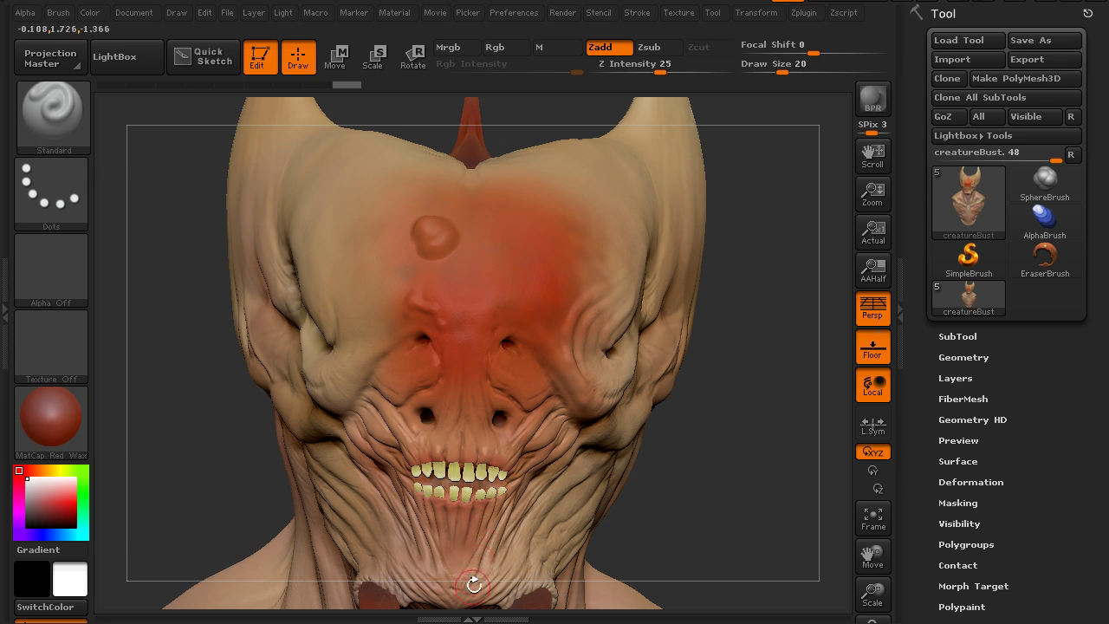
- Invert the brush's Size pressure curve, raising its start to about full value and lowering its end point to about 0.15
click(58, 12)
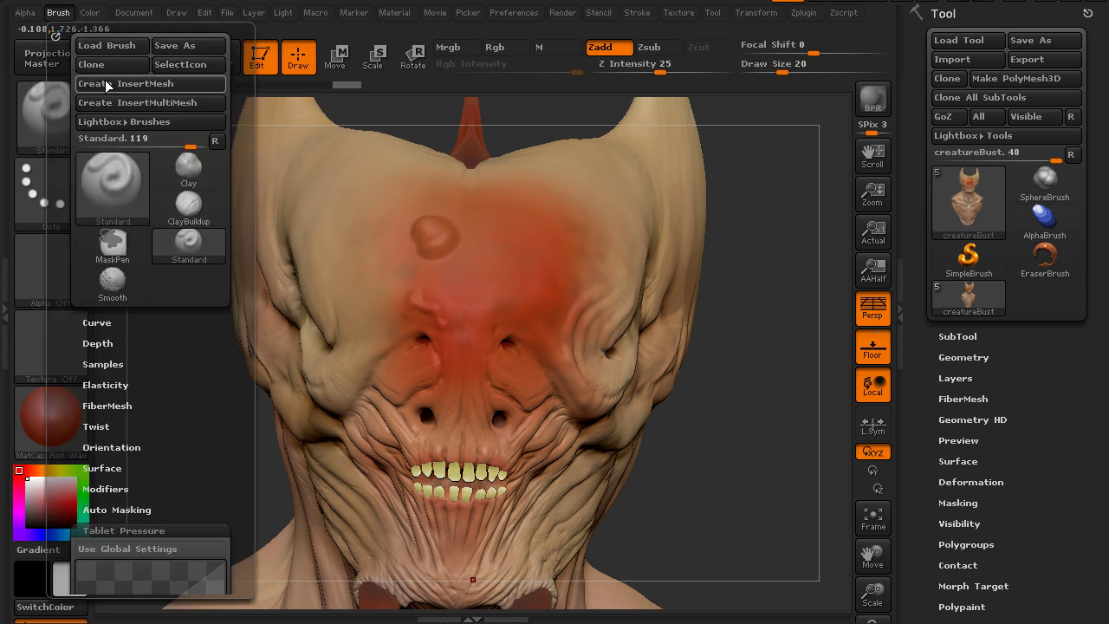
scroll(210, 469, down, 5)
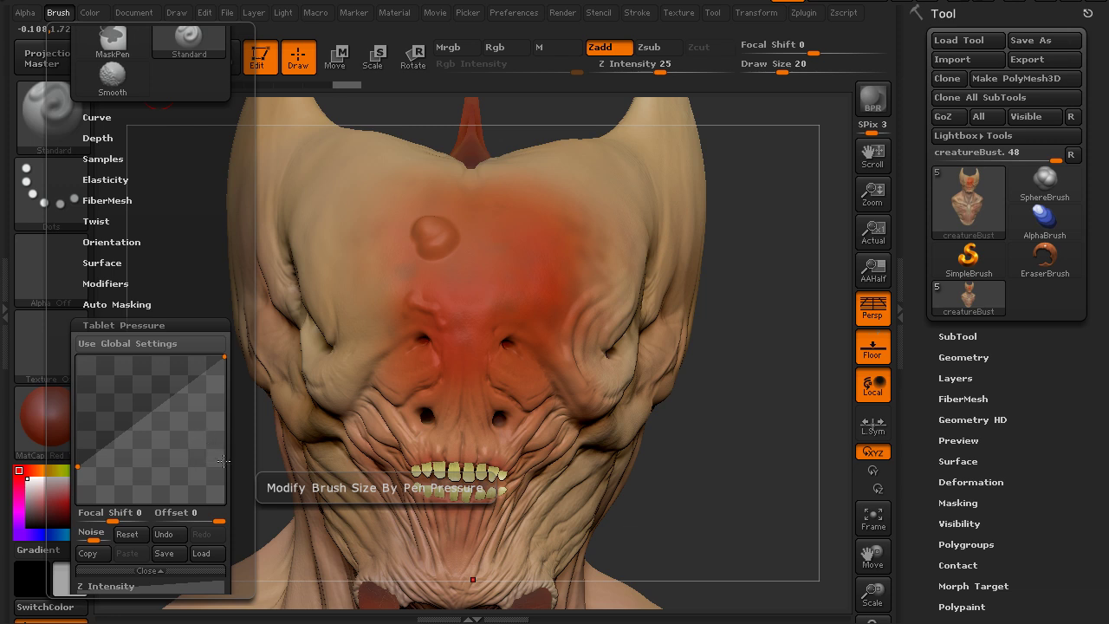
drag(85, 466, 78, 365)
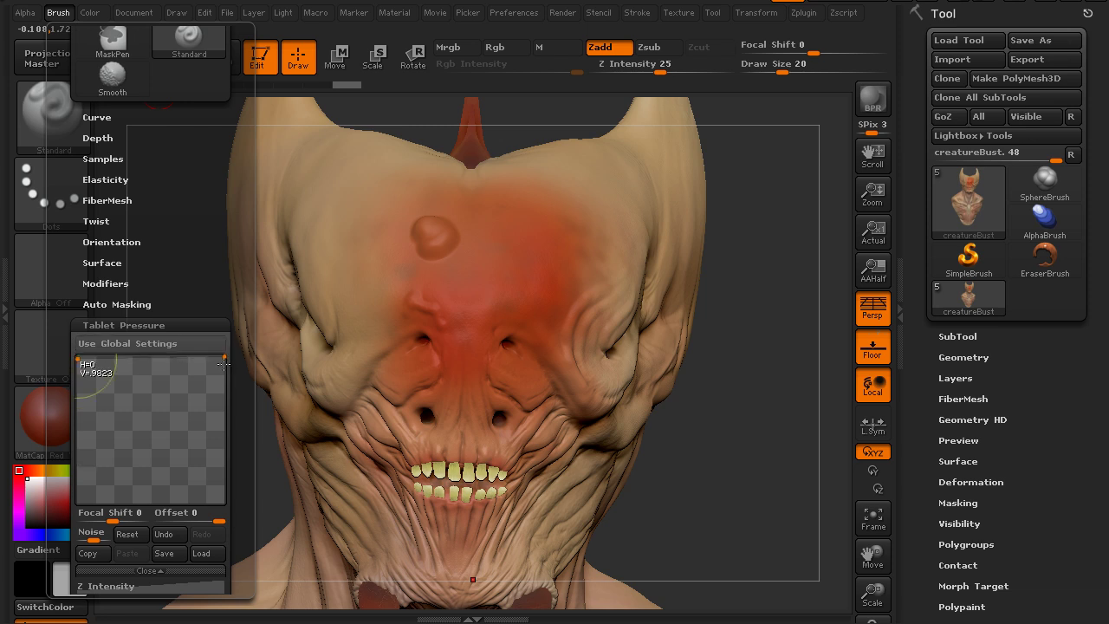
drag(225, 357, 225, 427)
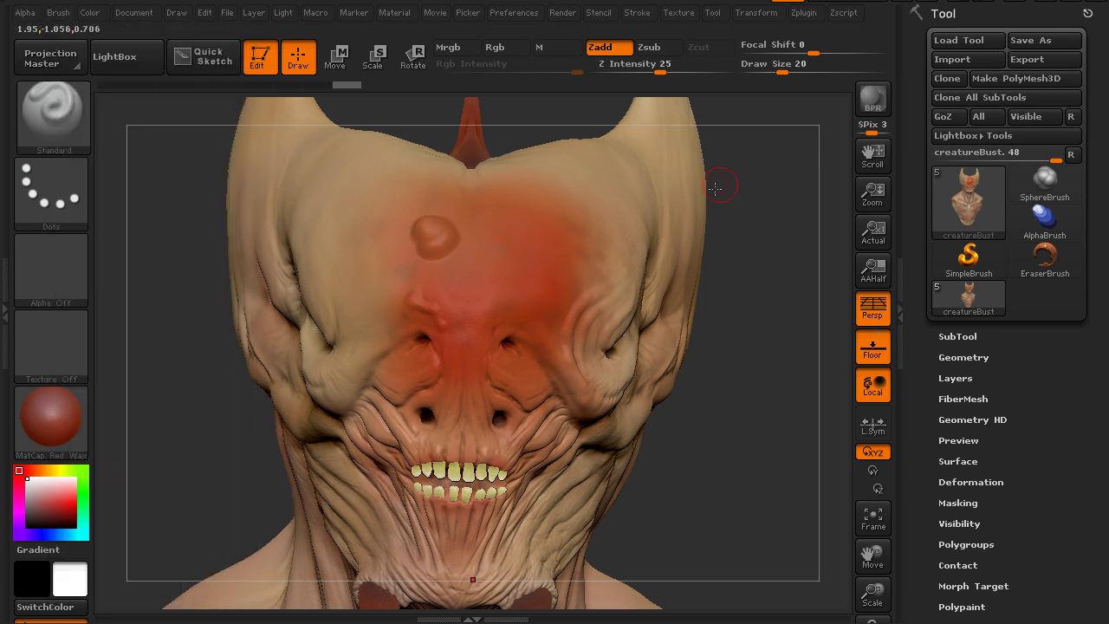
- Set the draw size to 37 and sculpt strokes above the eye and toward the side of the forehead
key(s)
mouse_move(774, 107)
mouse_down()
mouse_move(791, 111)
mouse_move(777, 122)
mouse_up()
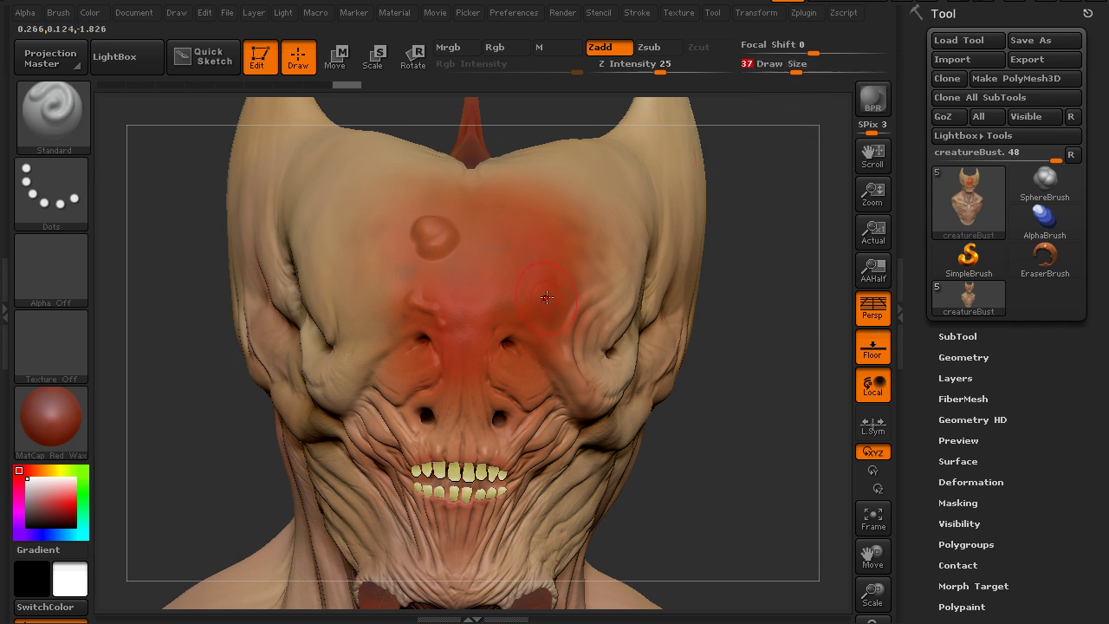
mouse_move(540, 307)
mouse_down()
mouse_move(596, 246)
mouse_move(554, 288)
mouse_move(505, 295)
mouse_move(498, 302)
mouse_move(515, 315)
mouse_move(481, 324)
mouse_move(525, 286)
mouse_up()
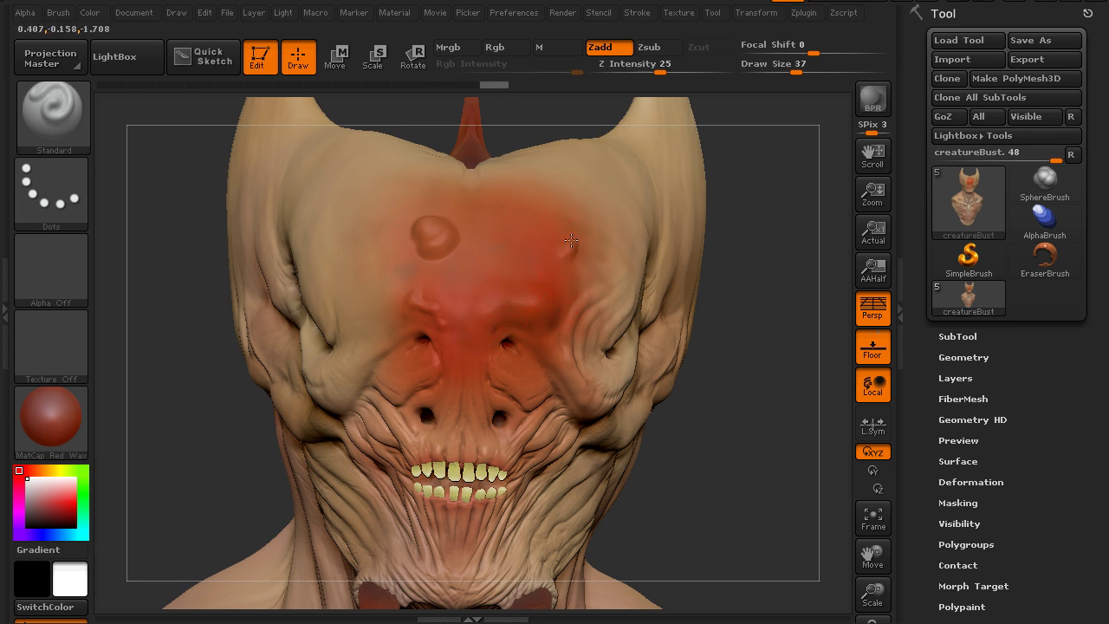
mouse_move(593, 262)
mouse_down()
mouse_move(557, 284)
mouse_move(559, 339)
mouse_move(575, 279)
mouse_move(531, 273)
mouse_move(530, 264)
mouse_move(539, 241)
mouse_move(609, 208)
mouse_up()
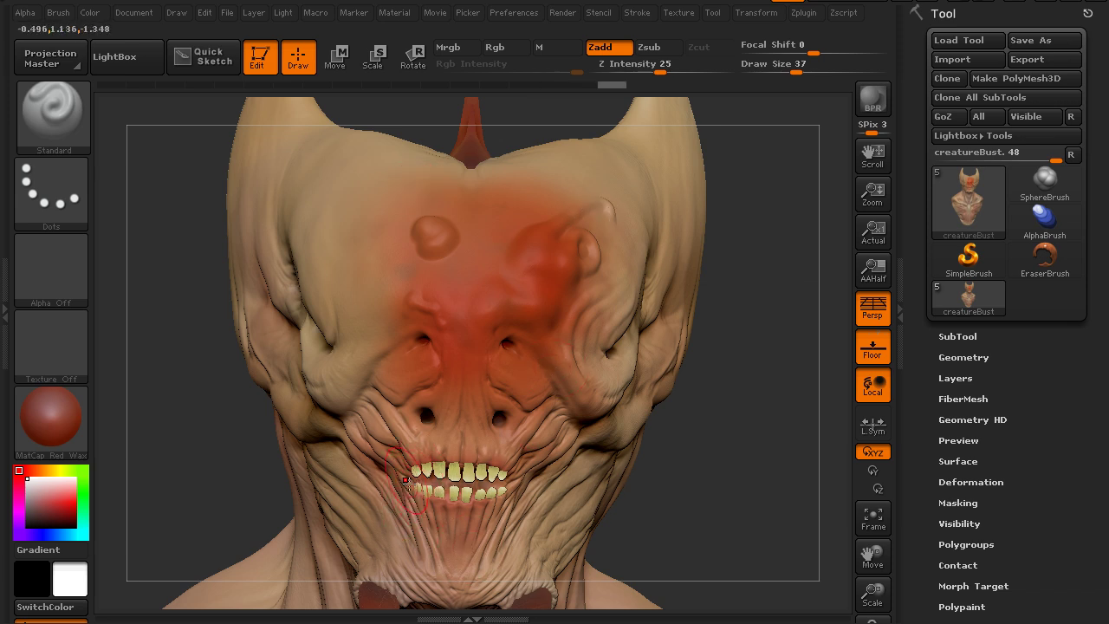
- Reset the Size curve in the brush's Tablet Pressure settings
click(58, 12)
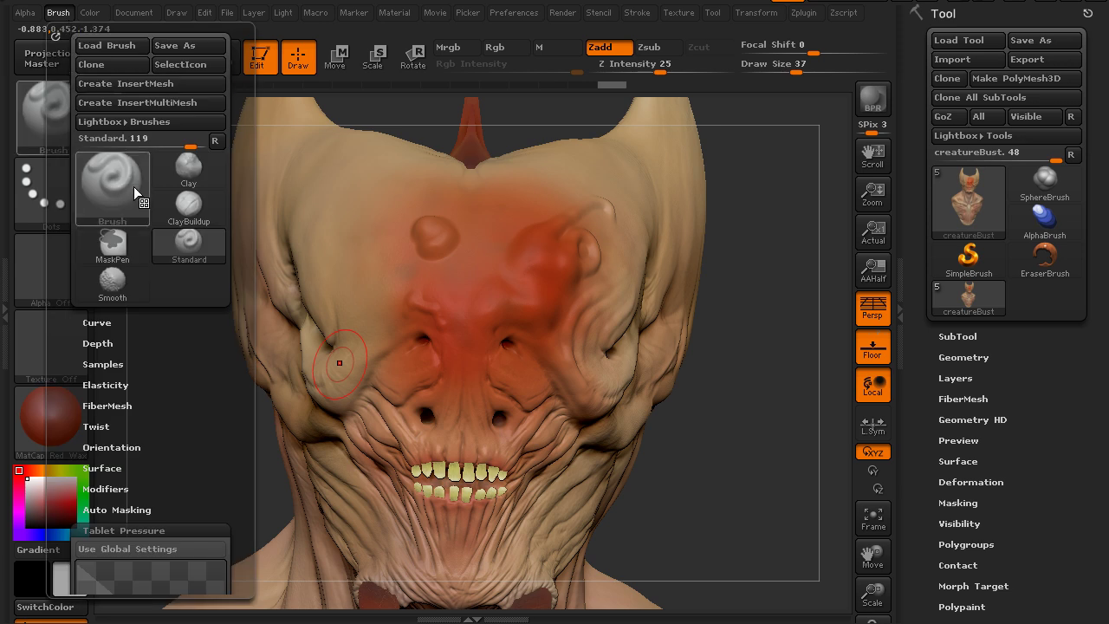
mouse_move(176, 458)
mouse_down()
mouse_move(211, 342)
mouse_move(191, 282)
mouse_up()
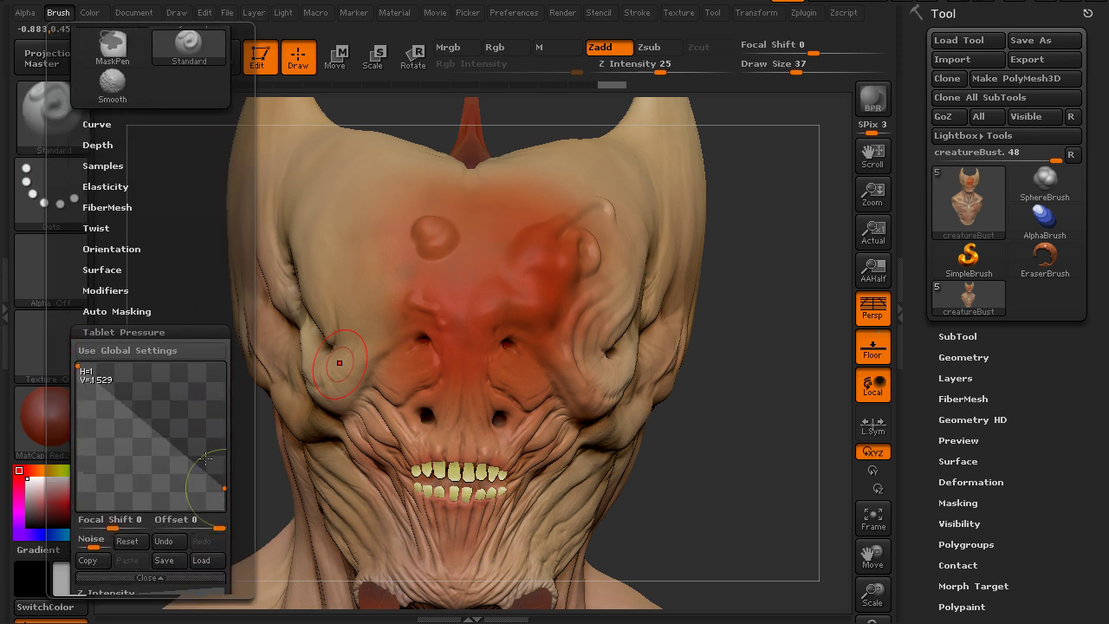
drag(217, 562, 216, 512)
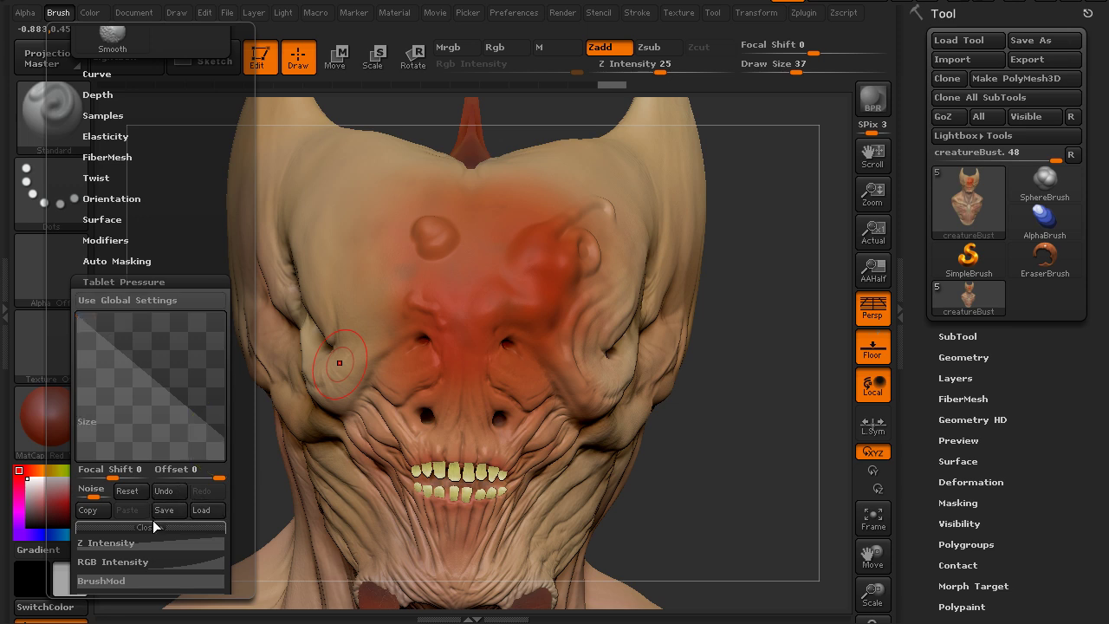
click(130, 491)
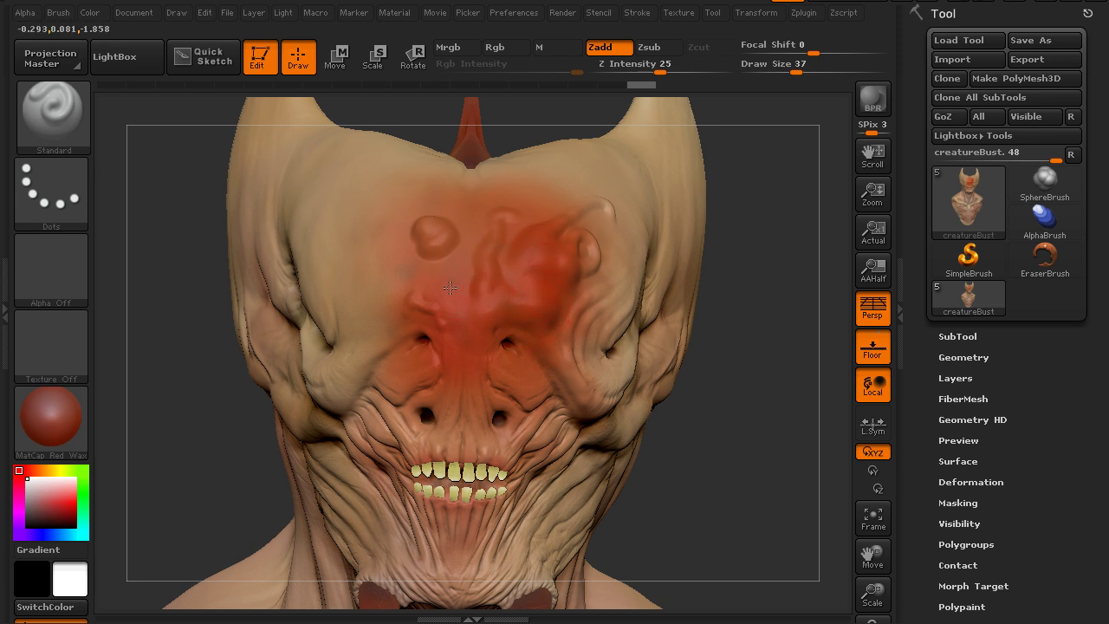
- Try switching Use Global Settings on and off in the brush's Tablet Pressure settings
click(61, 13)
drag(199, 479, 196, 416)
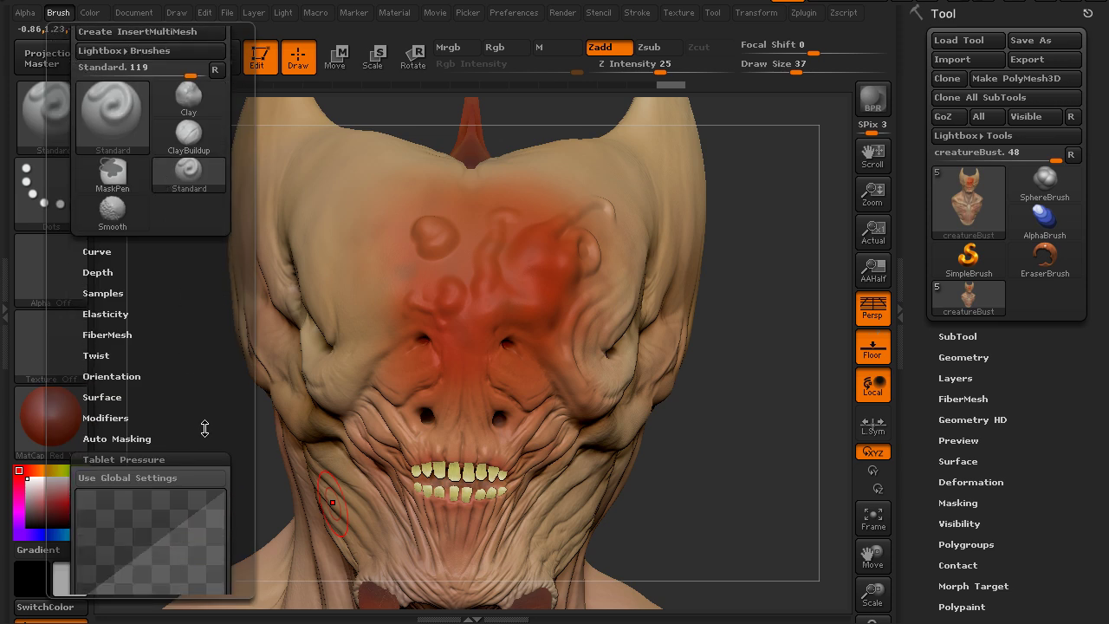
click(189, 477)
click(194, 479)
- Raise Color Gradient to its maximum in the Tablet preferences
click(533, 14)
drag(653, 362, 662, 258)
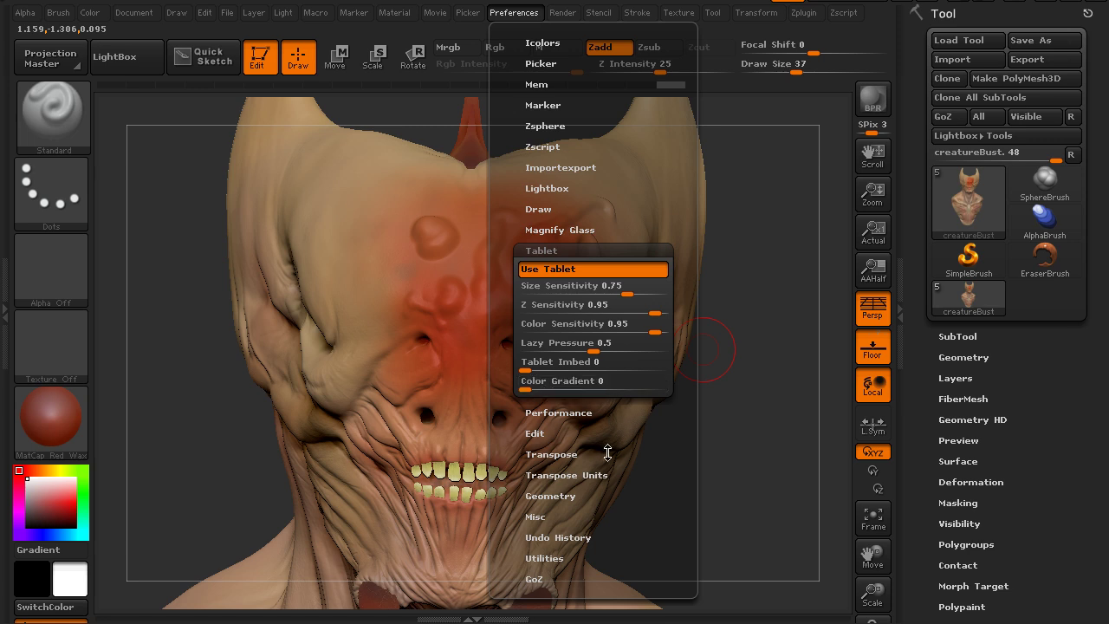
drag(533, 384, 672, 391)
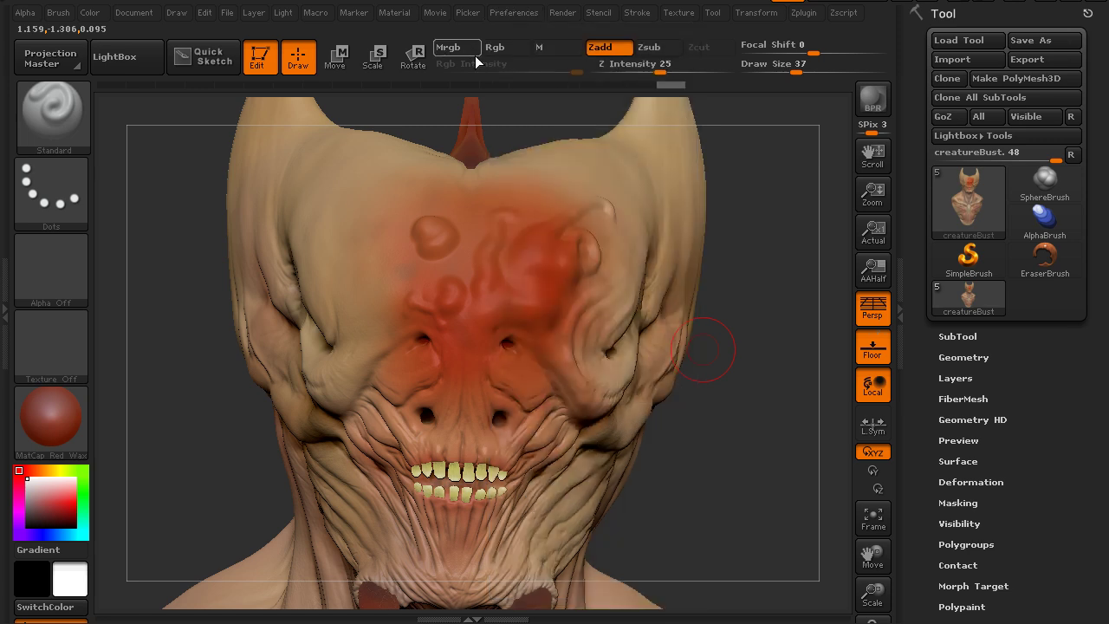
- Set the brush up for color-only painting, with Rgb instead of Zadd and bright green and orange as its two colors
click(494, 47)
click(600, 47)
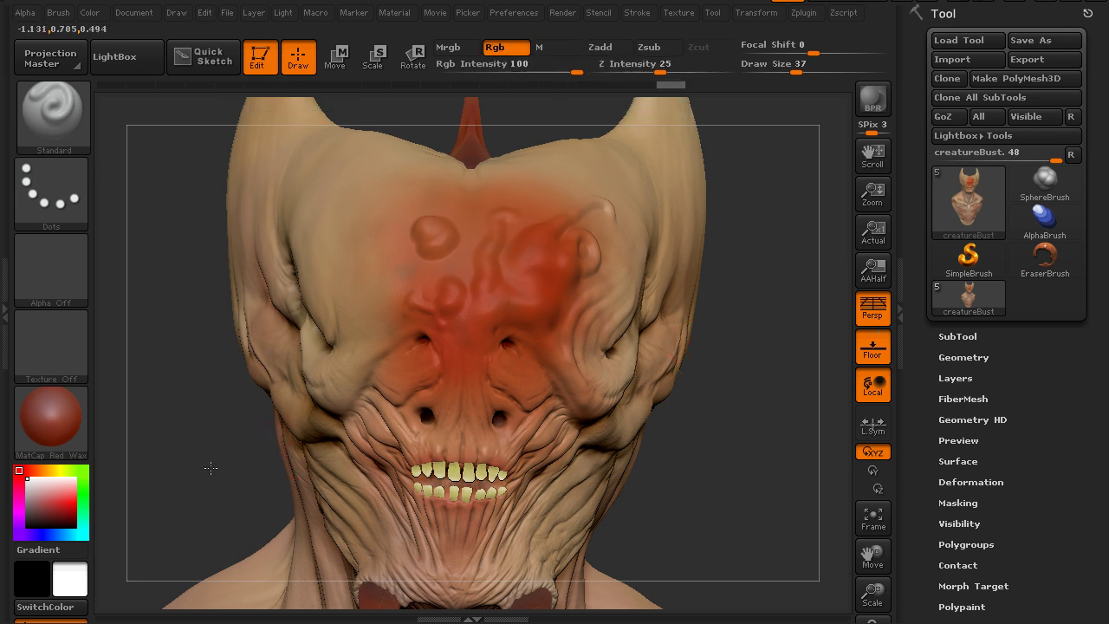
drag(211, 466, 185, 528)
click(83, 604)
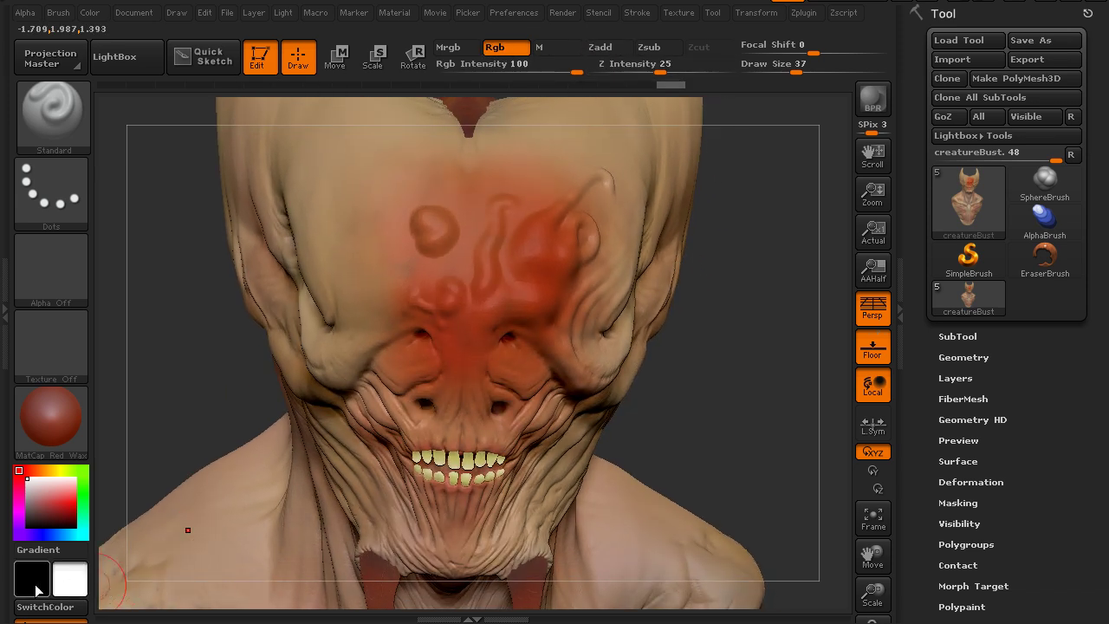
click(85, 602)
drag(76, 585, 292, 444)
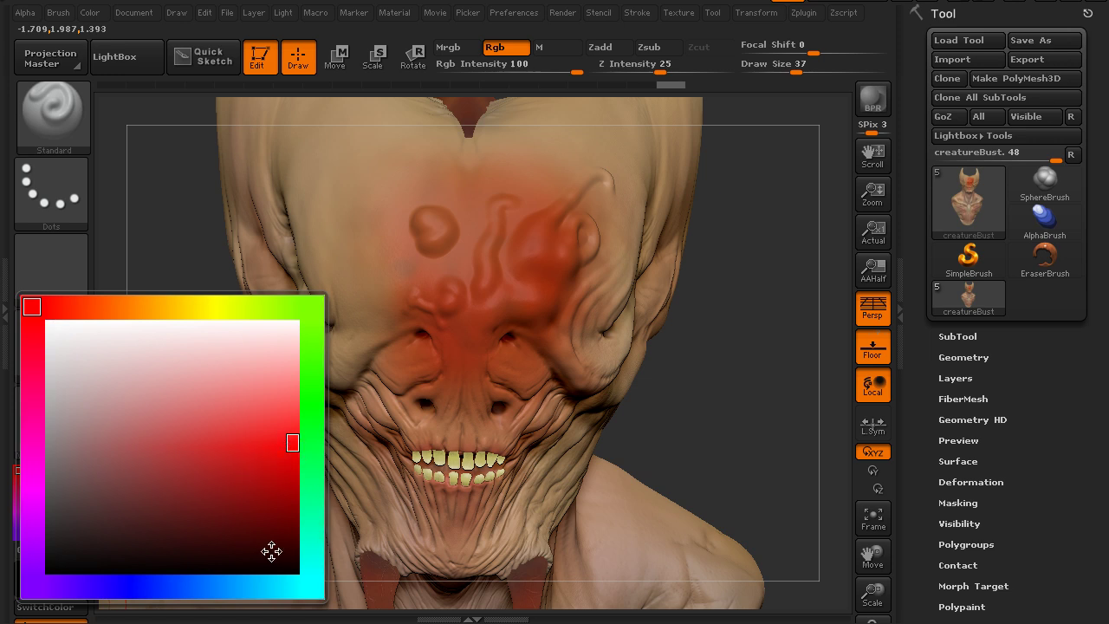
drag(72, 574, 307, 358)
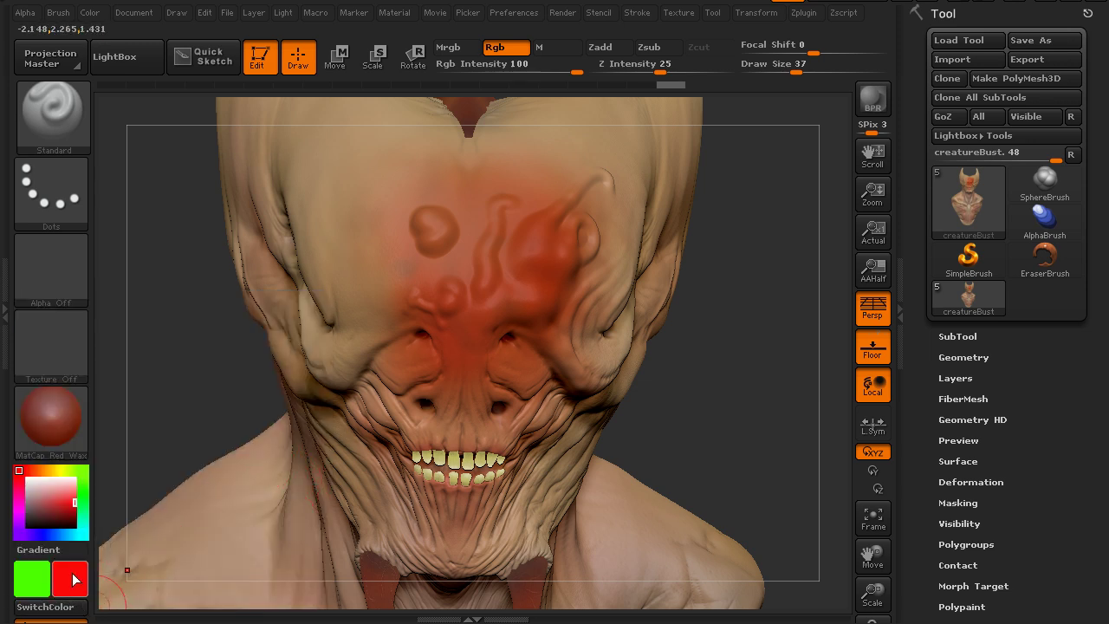
drag(76, 583, 307, 458)
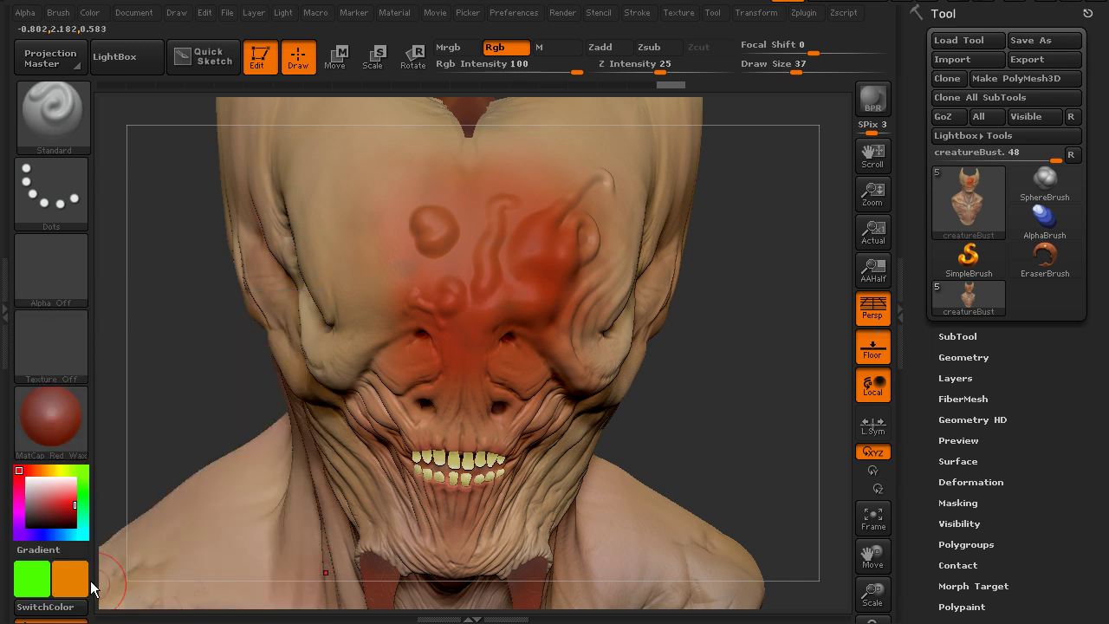
- Turn the creature's head to a three-quarter view and open the preferences
key(shift+d)
drag(715, 418, 732, 413)
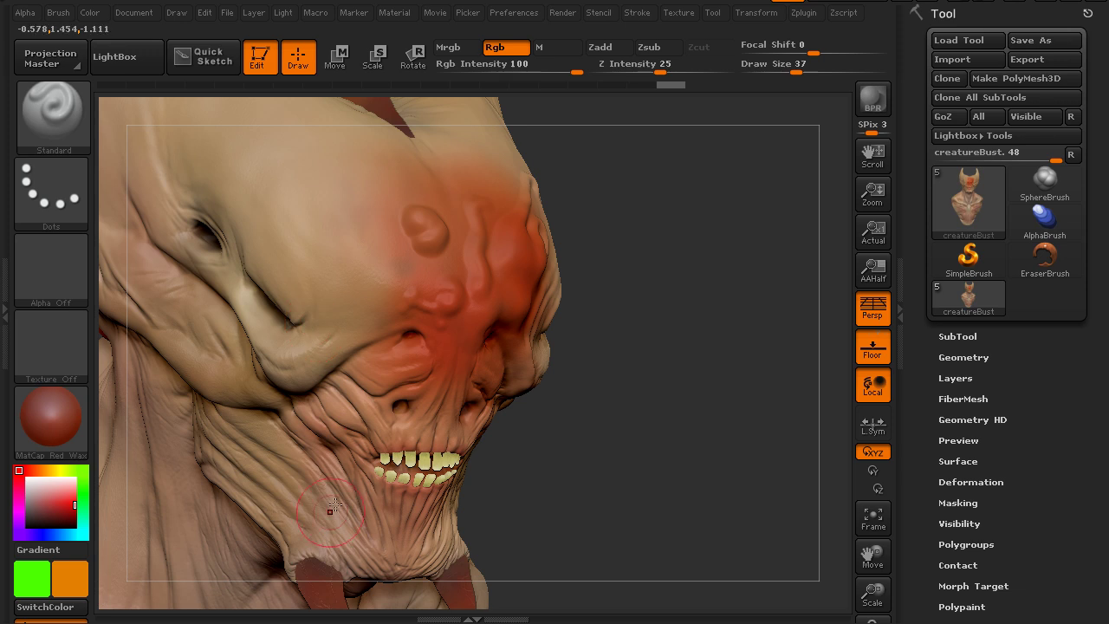
click(527, 15)
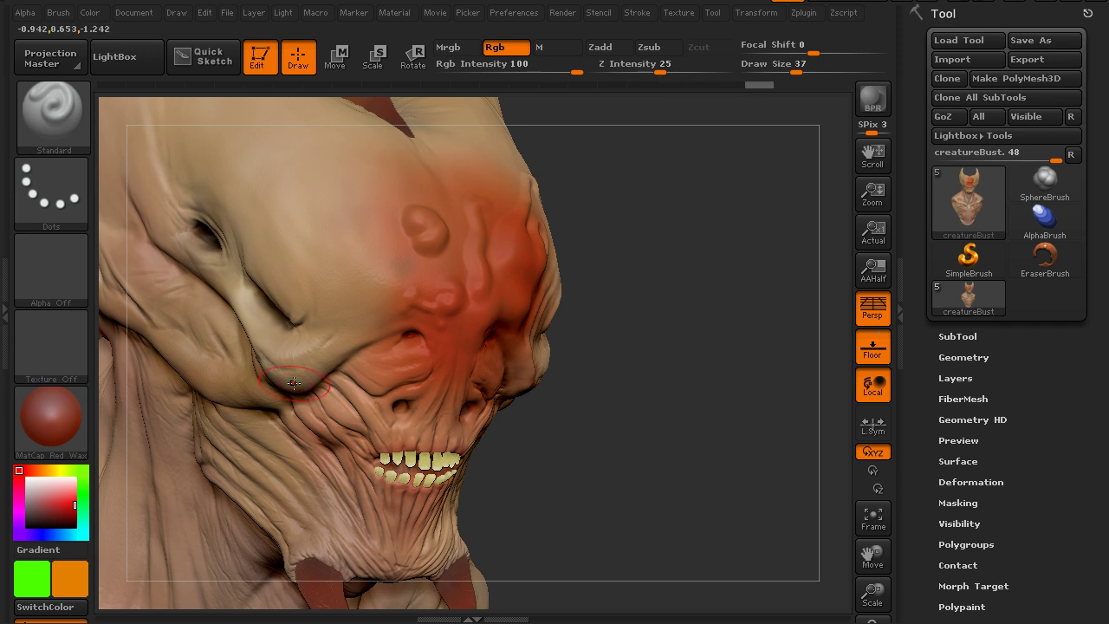
- Set Draw Size to 70 and paint a green-to-orange gradient stroke from the cheek ridge up over the creature's forehead
mouse_move(40, 582)
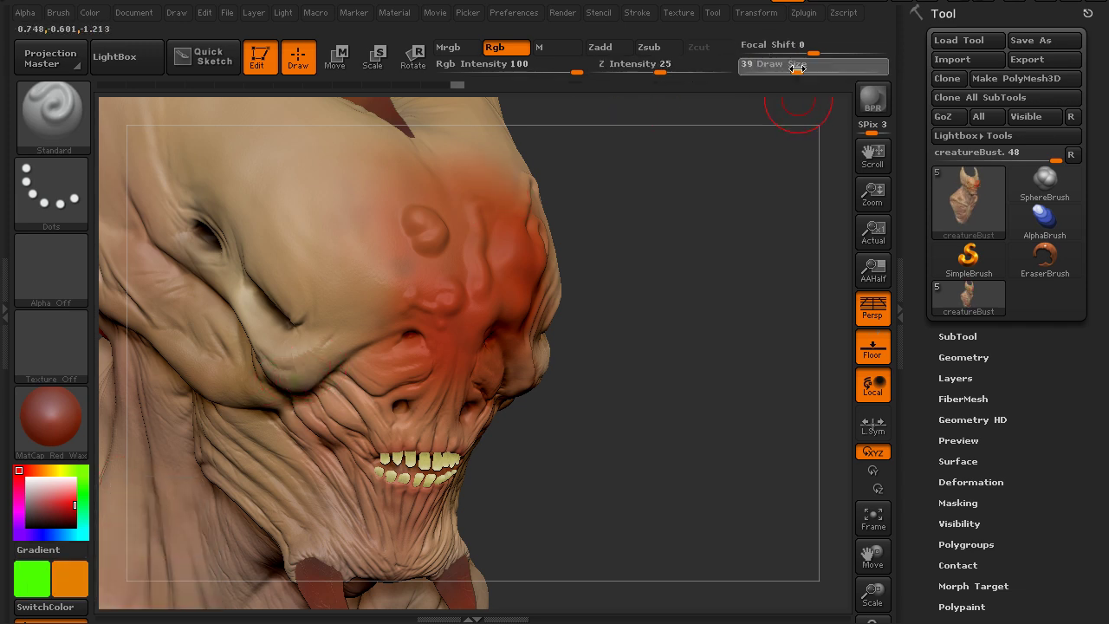
text(s70)
key(Return)
drag(289, 381, 297, 383)
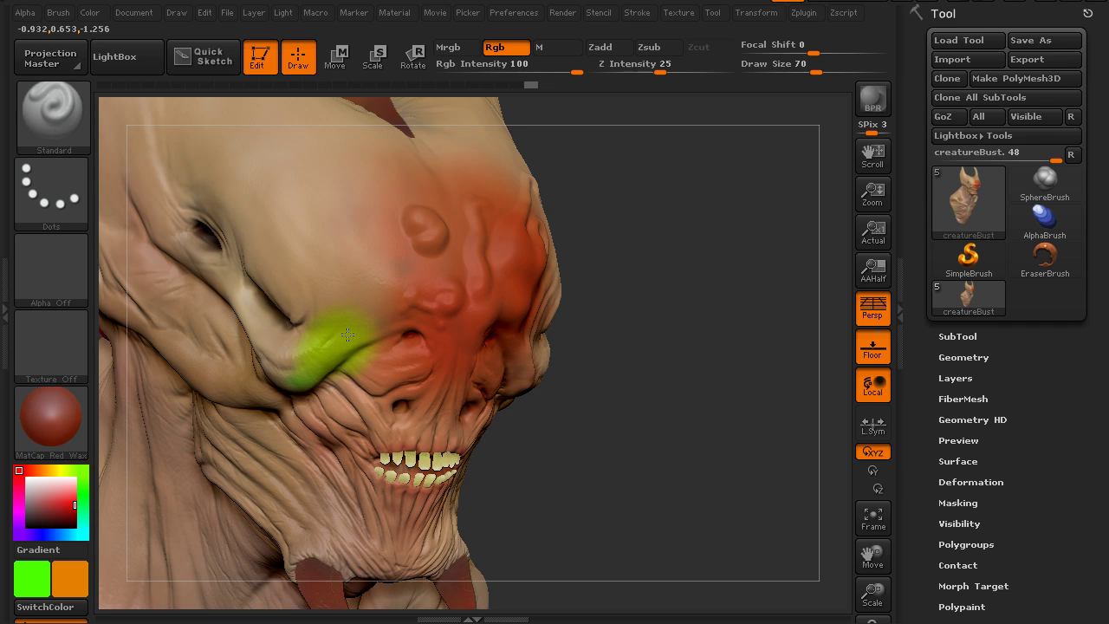
mouse_move(347, 334)
mouse_down()
mouse_move(382, 329)
mouse_move(340, 227)
mouse_move(292, 195)
mouse_move(248, 186)
mouse_up()
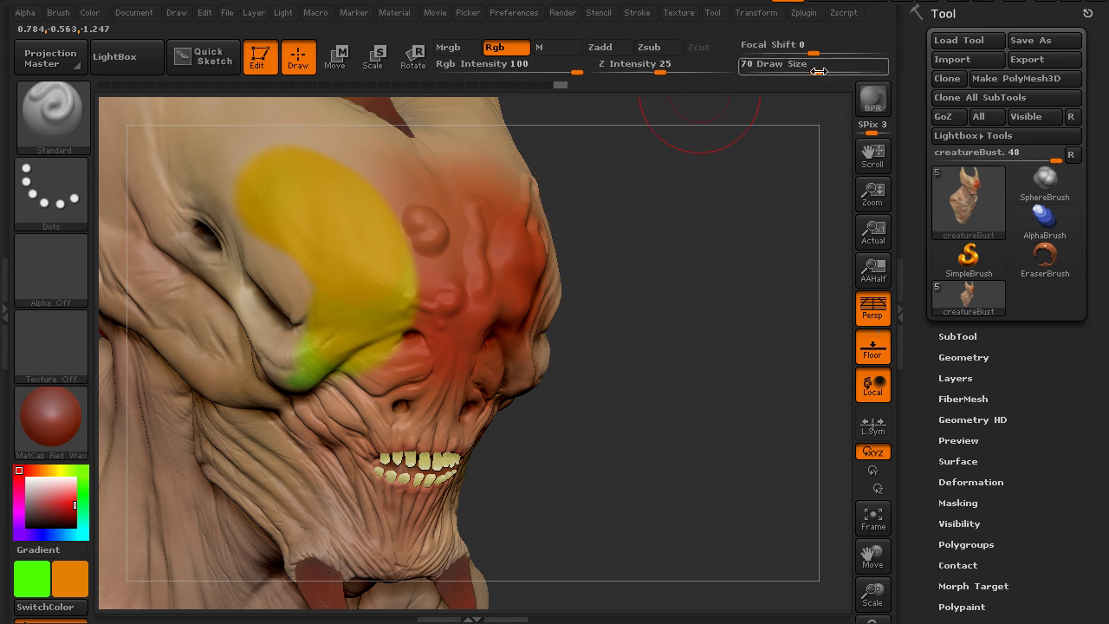
- Reduce Draw Size to 33 and paint finer green-to-yellow strokes over the ridge and the edge of the forehead patch
drag(818, 71, 793, 71)
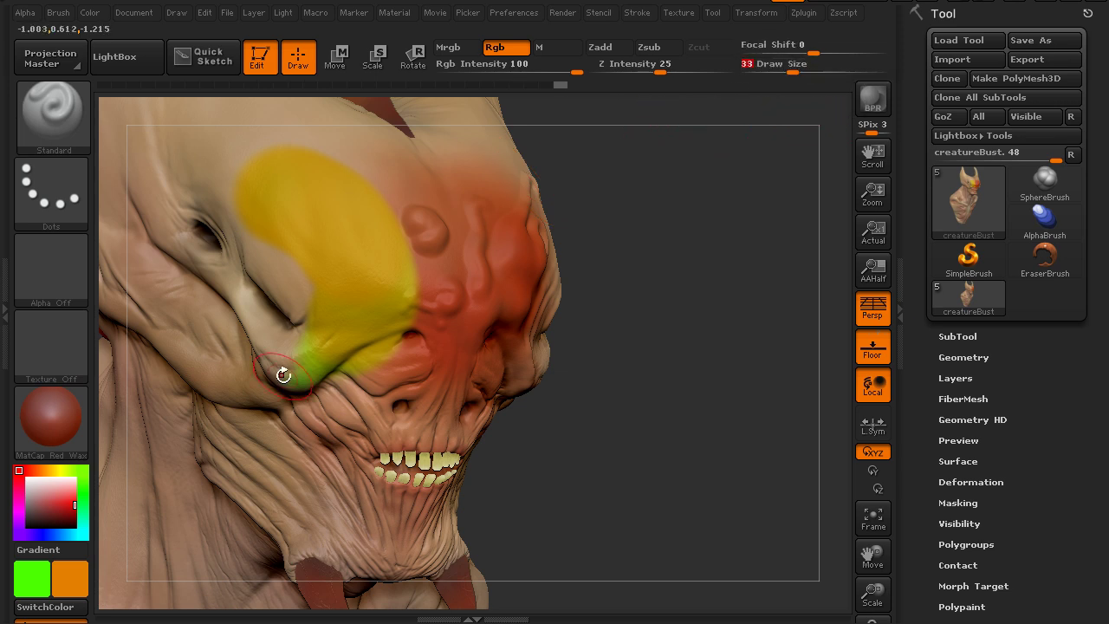
mouse_move(284, 374)
mouse_down()
mouse_move(337, 347)
mouse_move(319, 340)
mouse_move(315, 322)
mouse_move(347, 344)
mouse_move(331, 360)
mouse_move(347, 321)
mouse_up()
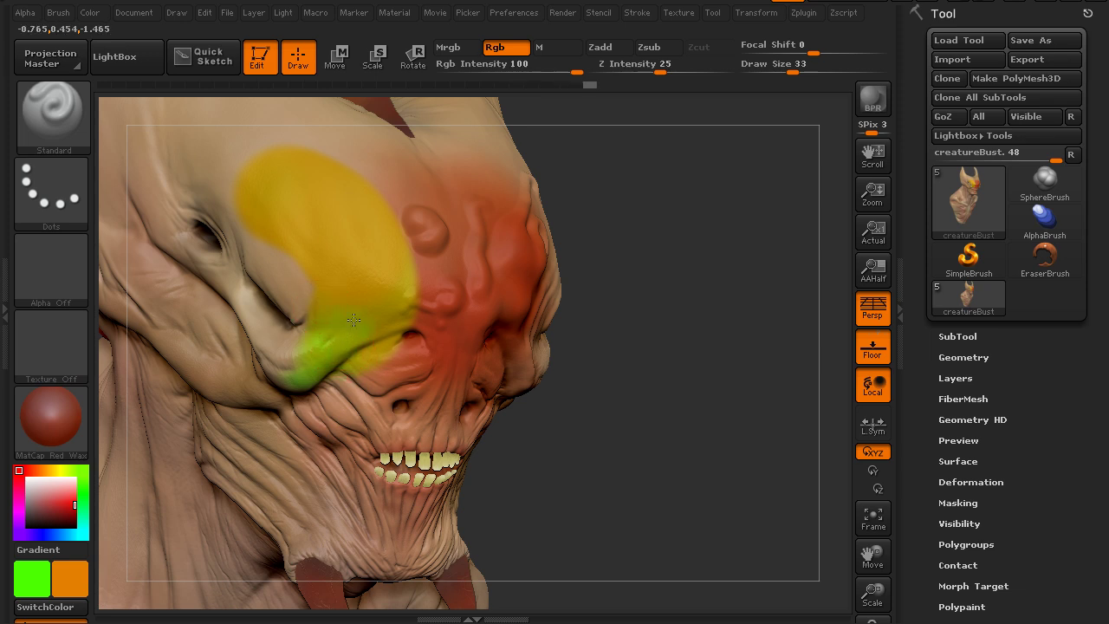
drag(253, 245, 269, 267)
drag(318, 302, 327, 302)
- Set the brush's two gradient colors to black as main and white as secondary
drag(92, 506, 27, 478)
click(45, 586)
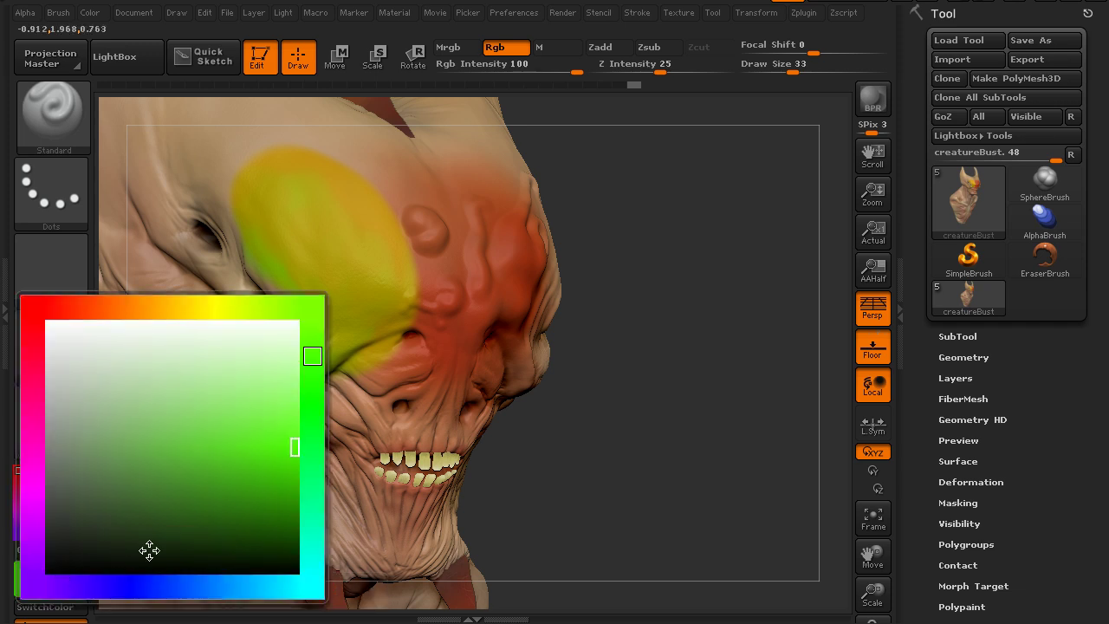
drag(148, 549, 50, 570)
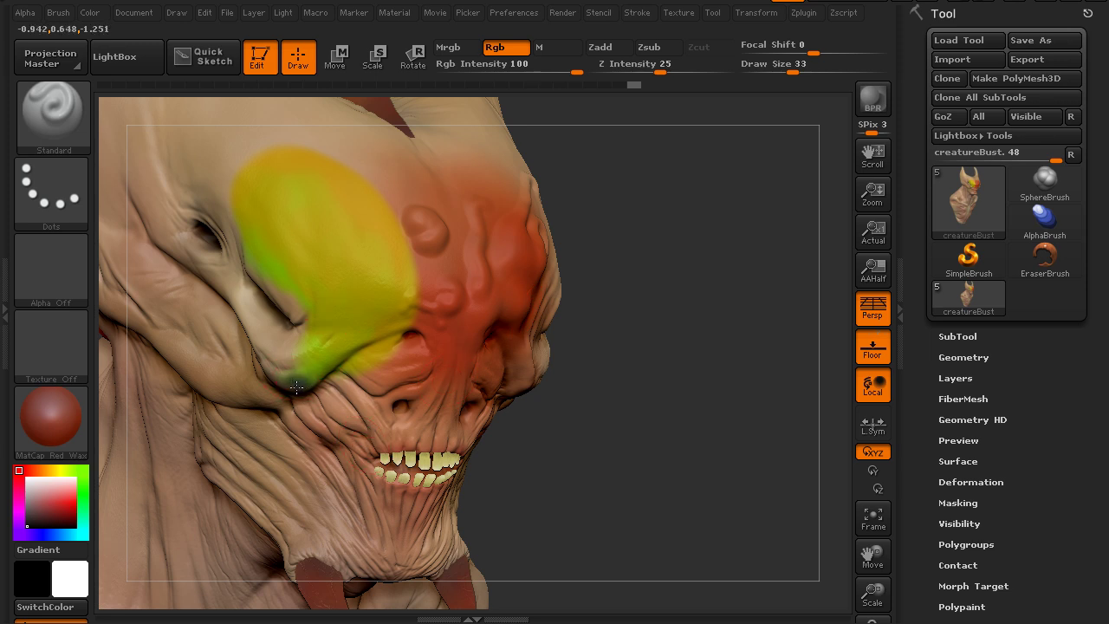
- Paint black-to-white gradient strokes from the cheek ridge up across the yellow-green forehead patch
drag(331, 370, 346, 352)
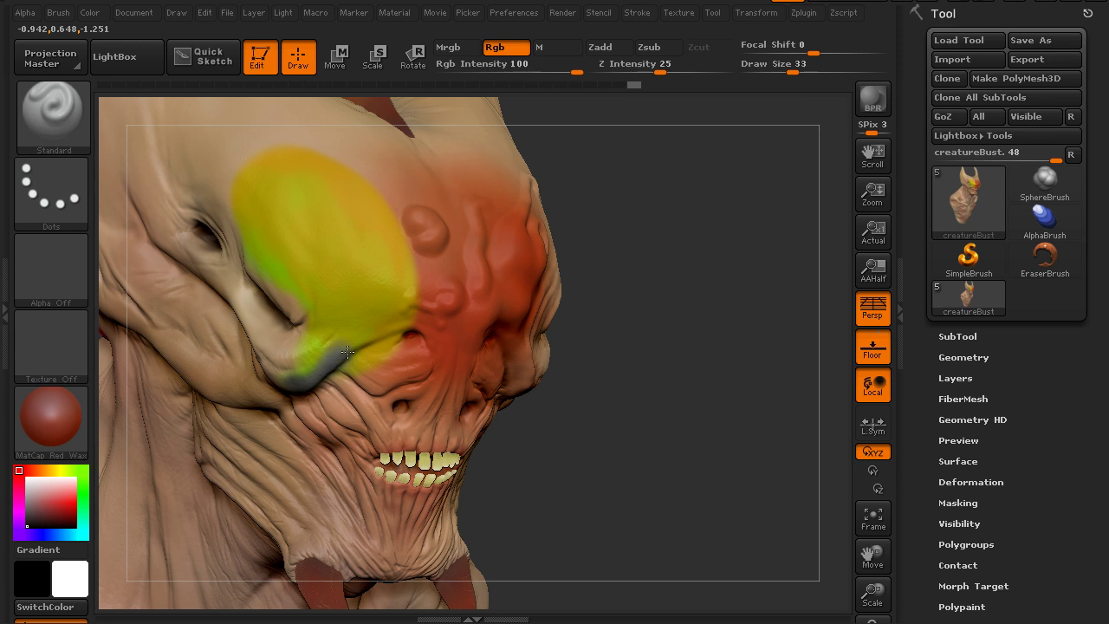
drag(381, 299, 351, 222)
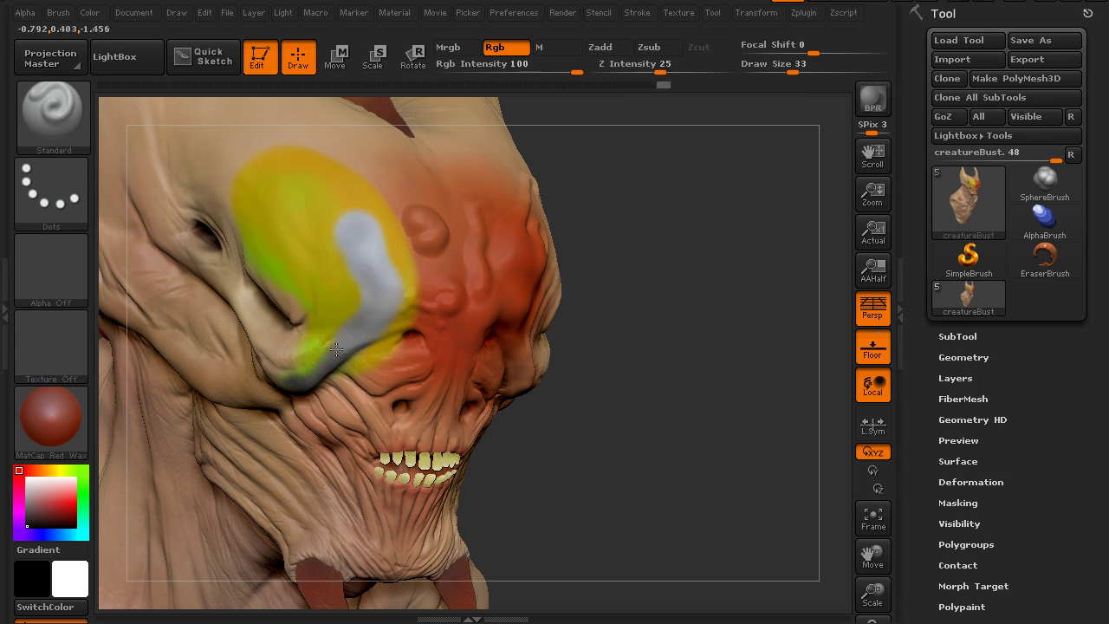
mouse_move(281, 379)
mouse_down()
mouse_move(313, 356)
mouse_move(273, 379)
mouse_move(299, 378)
mouse_move(354, 304)
mouse_move(352, 268)
mouse_move(325, 218)
mouse_up()
key(ctrl+z)
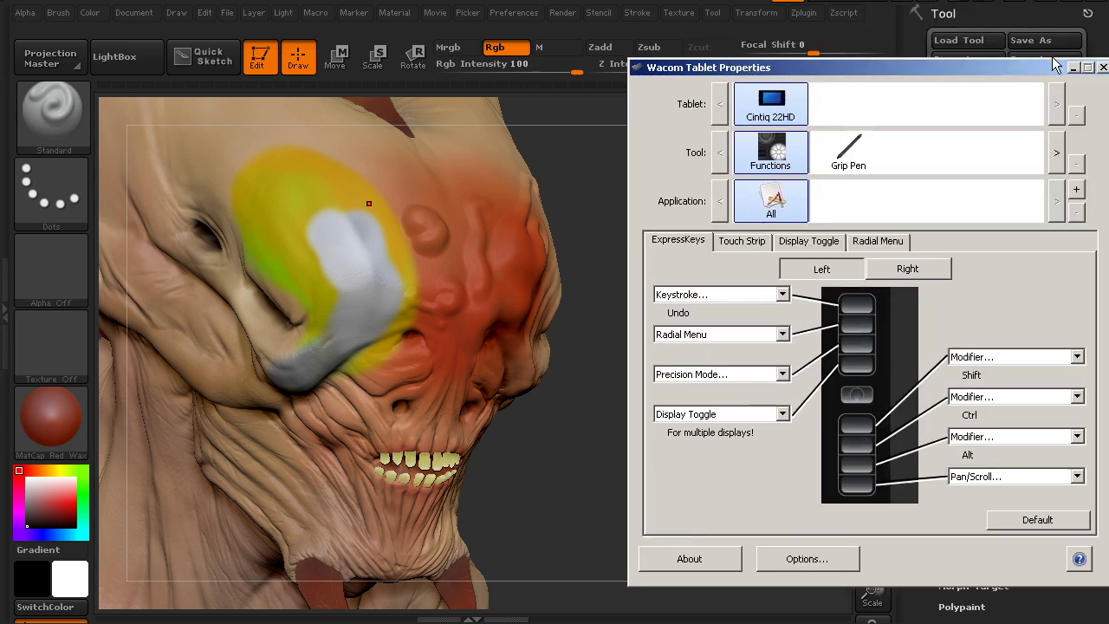
- In Wacom Tablet Properties, add ZBrush as an application with custom settings for the Grip Pen
drag(1030, 85, 714, 74)
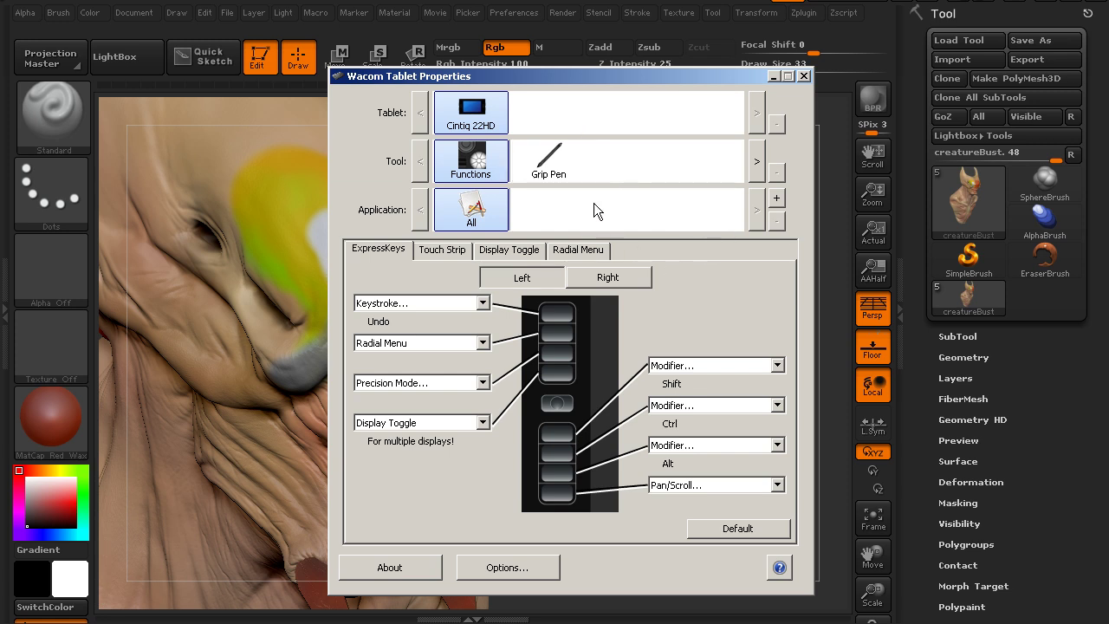
click(549, 163)
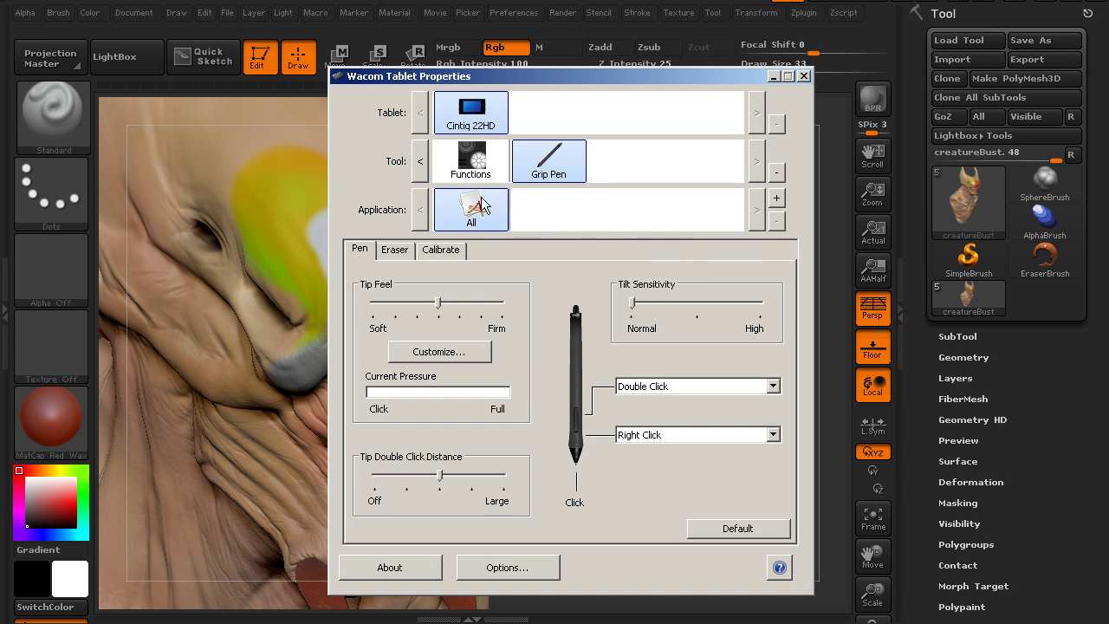
click(778, 199)
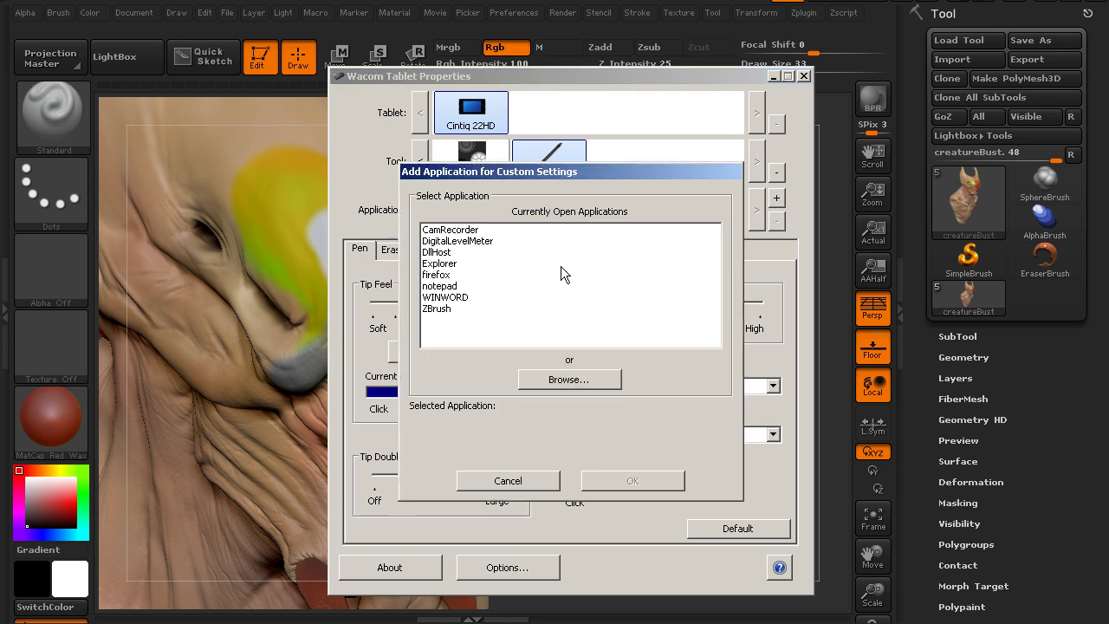
click(445, 310)
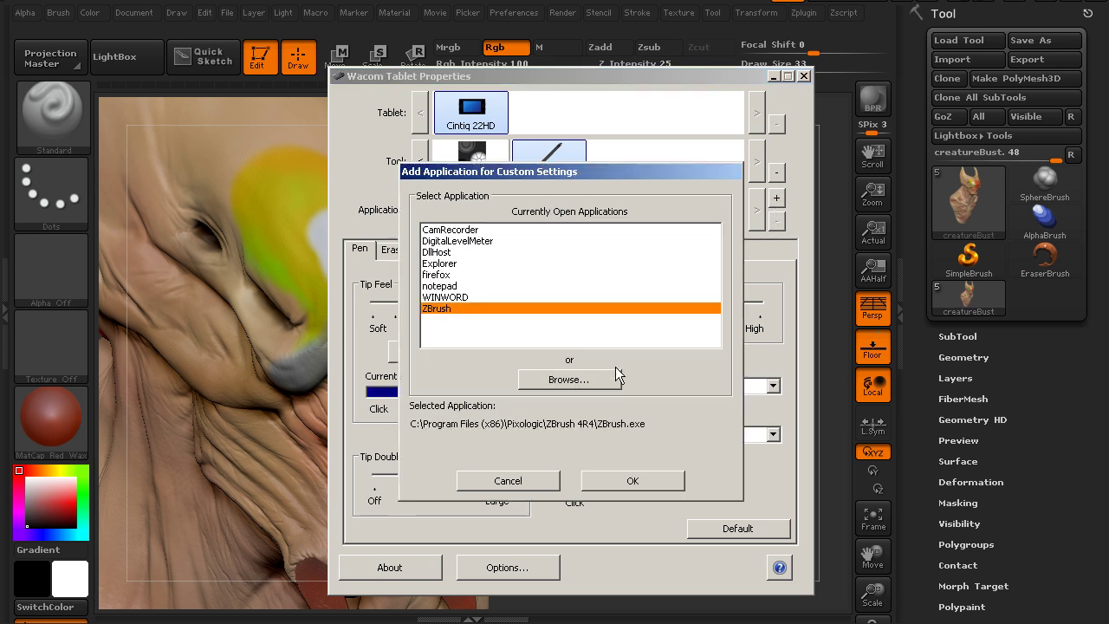
click(630, 482)
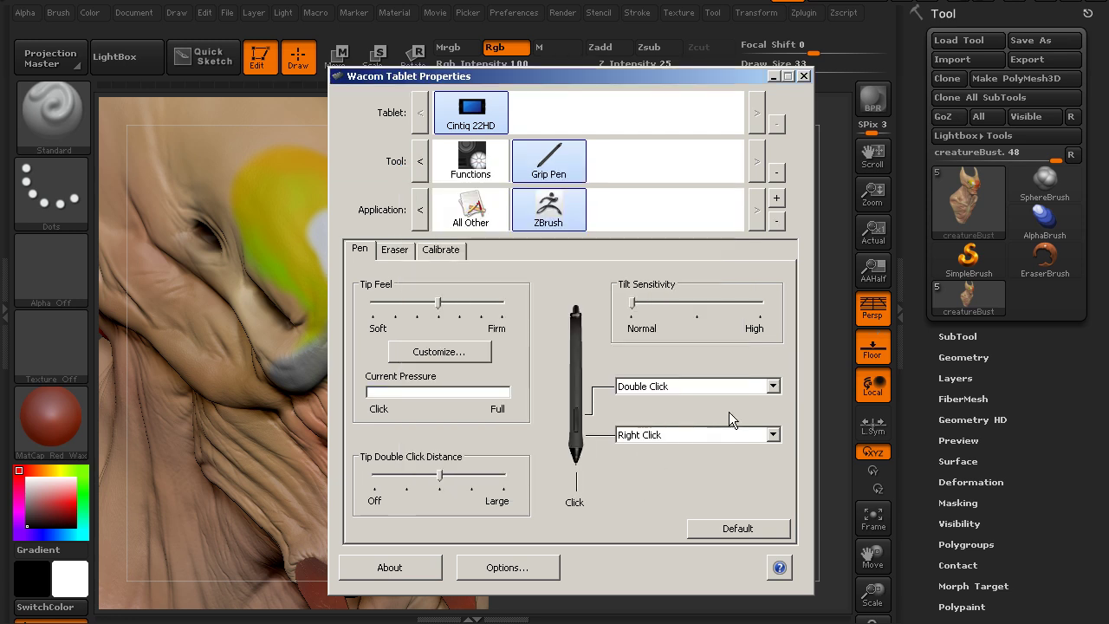
- Test the Grip Pen's current pressure response in the ZBrush profile
click(559, 216)
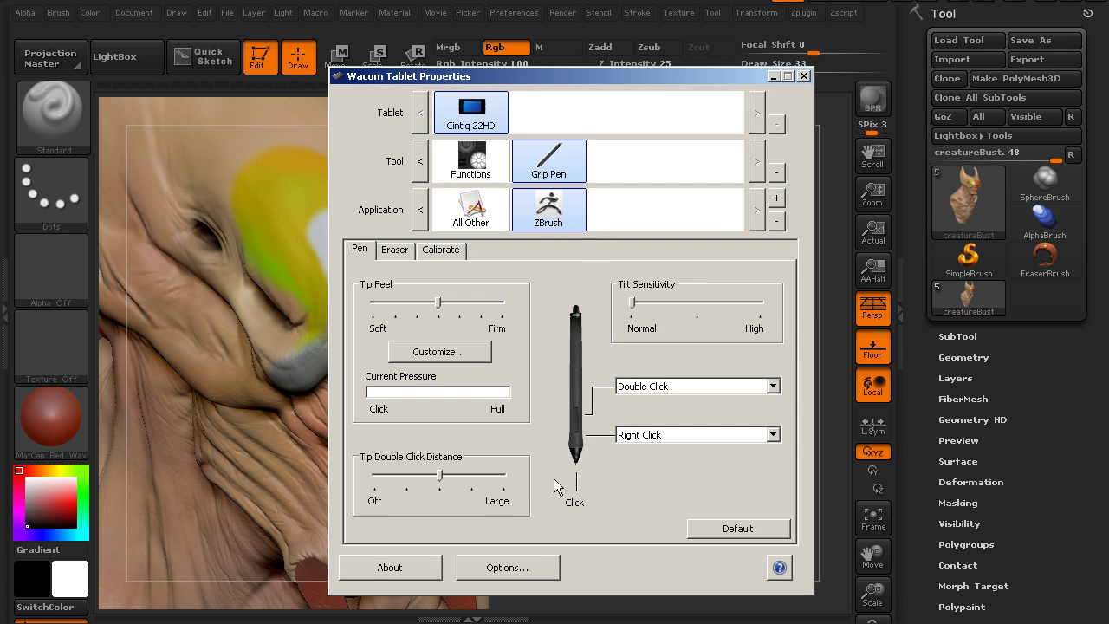
click(535, 353)
click(528, 356)
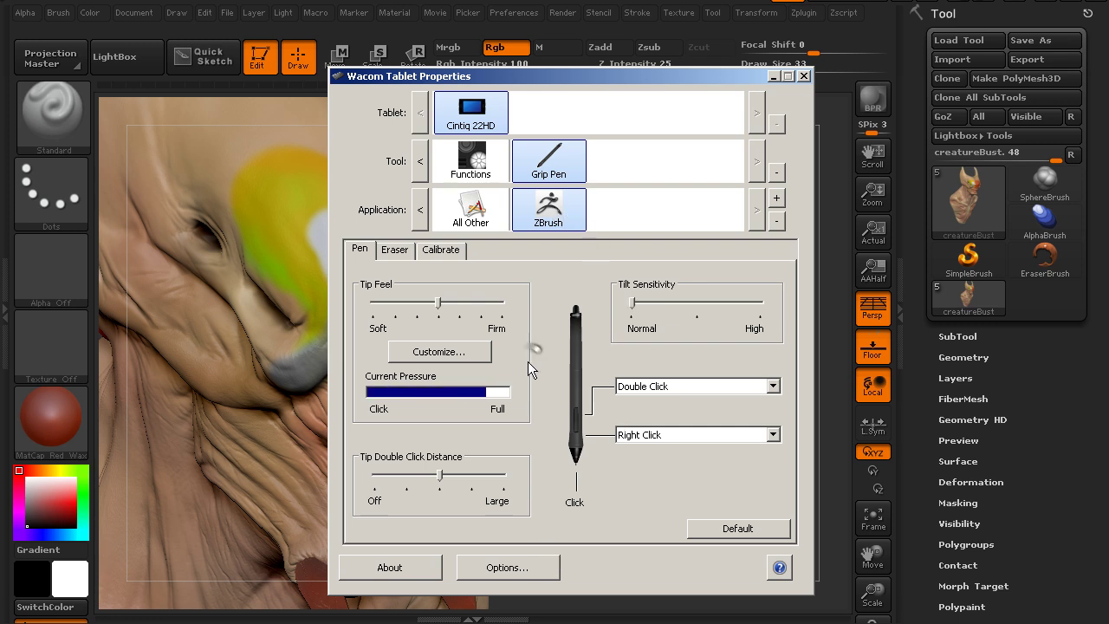
click(527, 361)
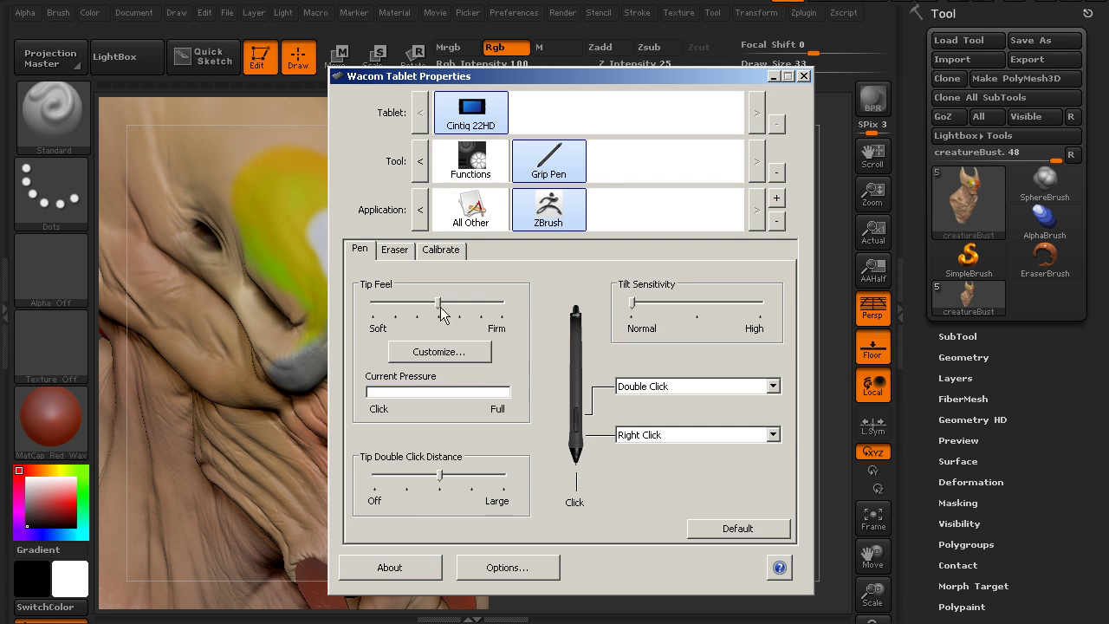
- Try a one-notch firmer Tip Feel, return it to the middle setting, and test the pen pressure at both
drag(440, 306, 461, 305)
click(526, 370)
click(529, 368)
mouse_move(460, 304)
mouse_down()
mouse_move(418, 305)
mouse_move(438, 305)
mouse_up()
click(529, 365)
click(527, 353)
- Assign Right Click to the pen's upper side switch in the ZBrush profile
click(772, 385)
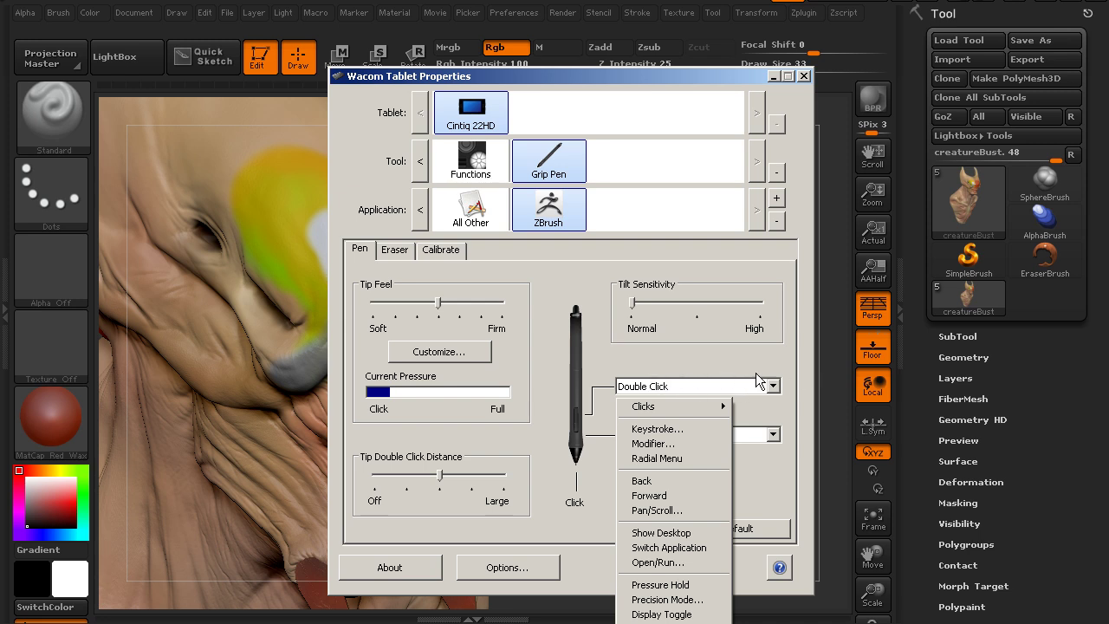
click(772, 386)
click(772, 386)
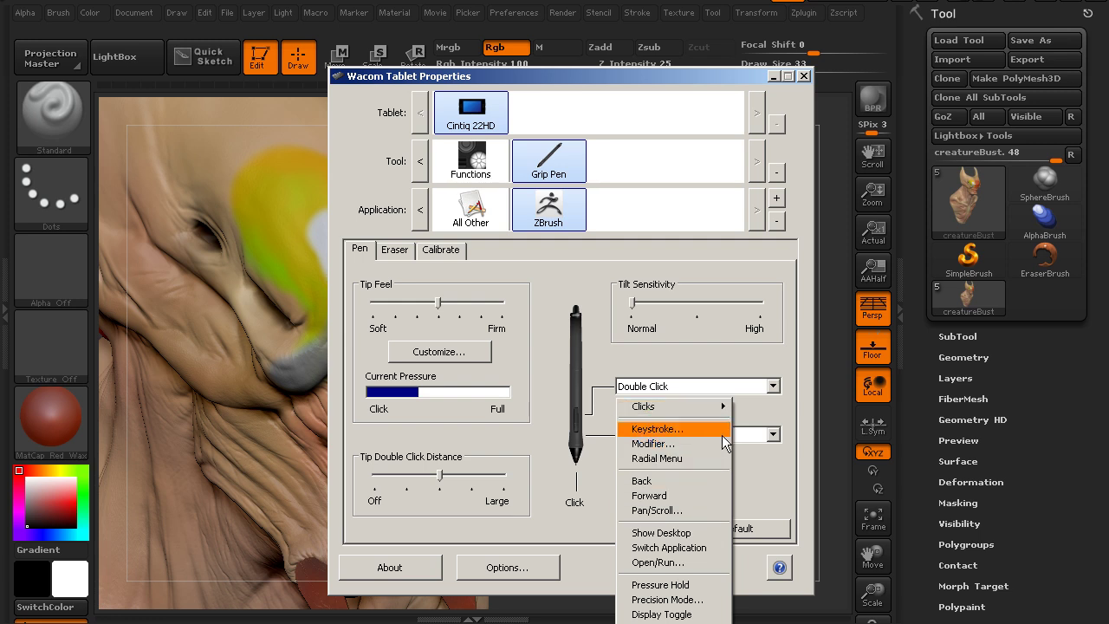
mouse_move(680, 405)
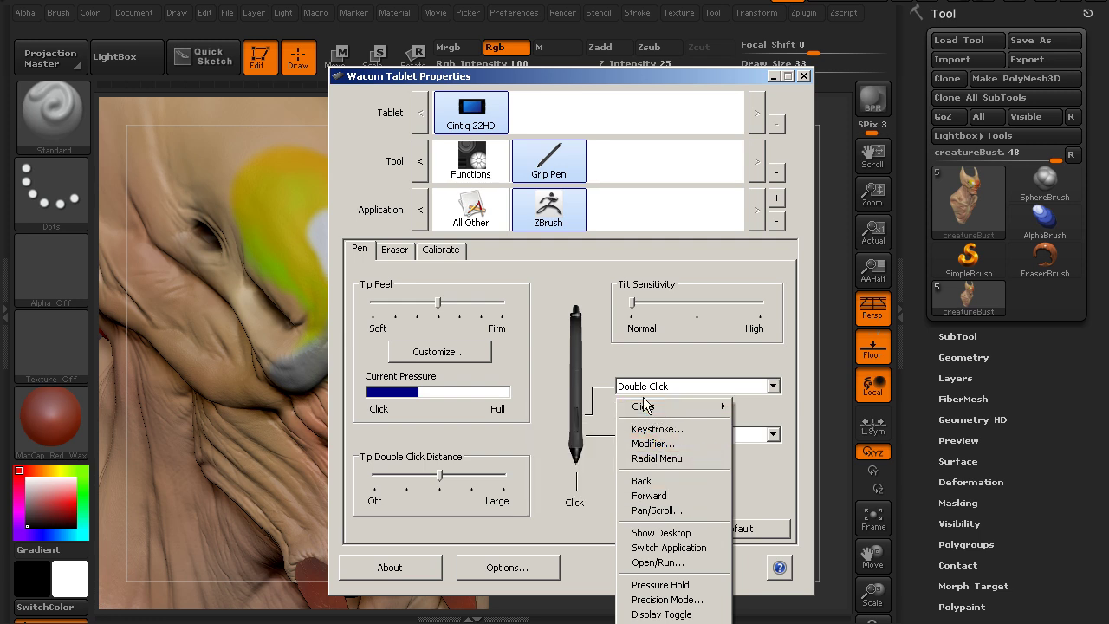
click(585, 418)
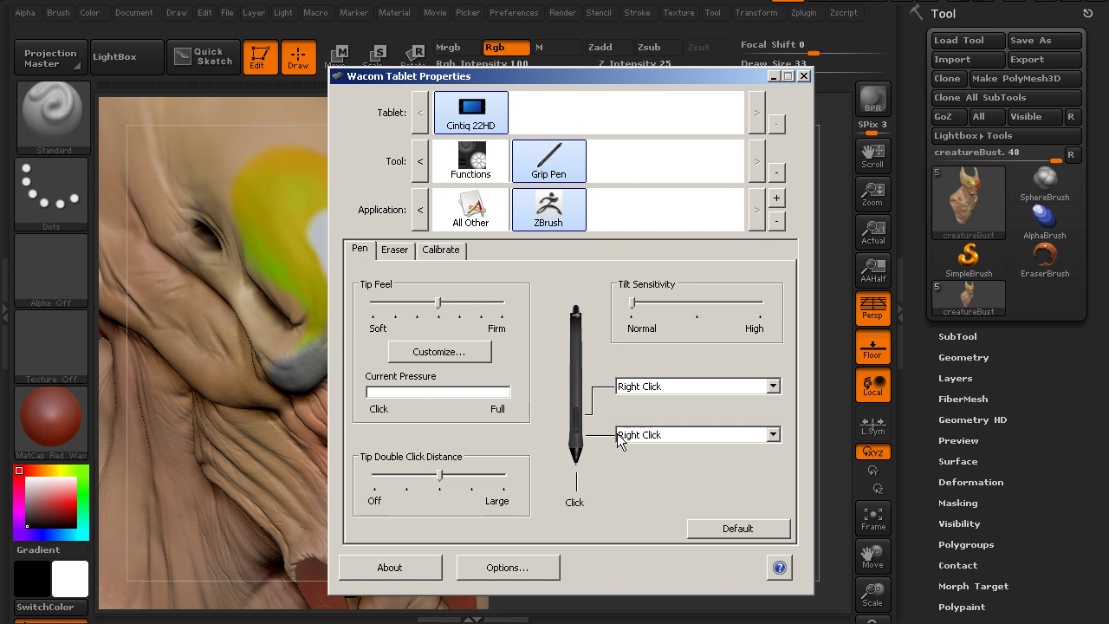
- Assign a Modifier with the Shift key to the pen's lower side switch
click(704, 435)
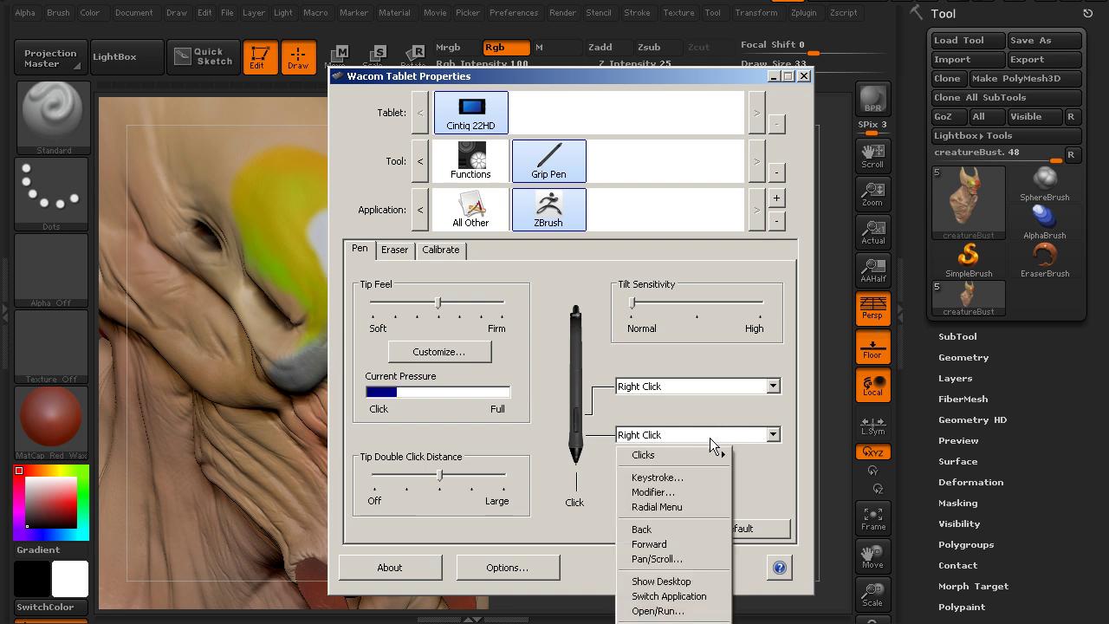
click(670, 494)
drag(613, 271, 685, 308)
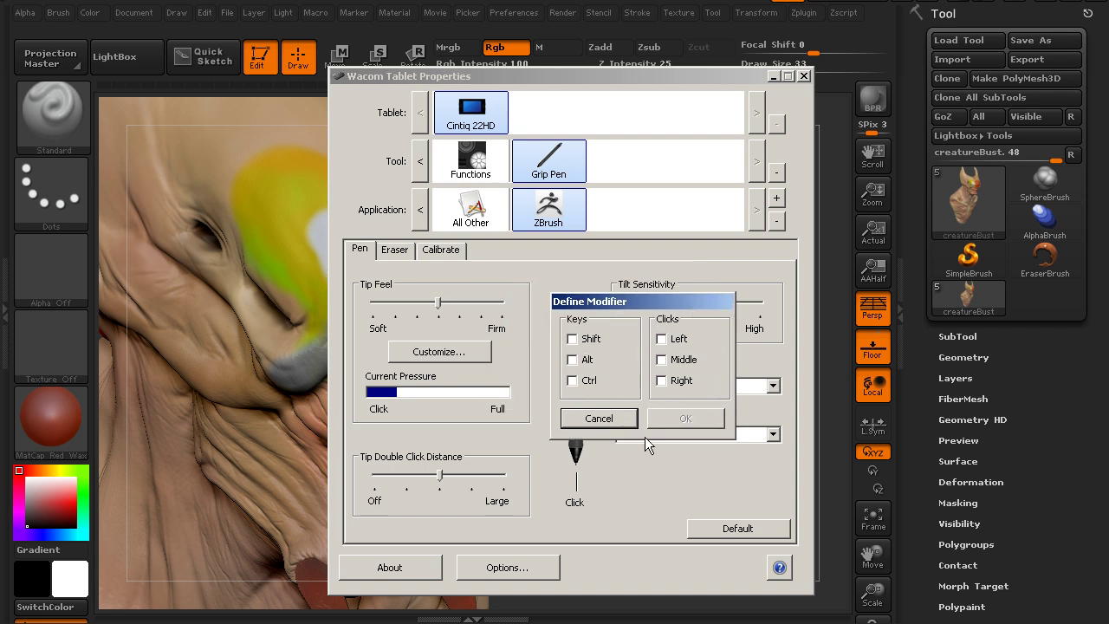
click(572, 338)
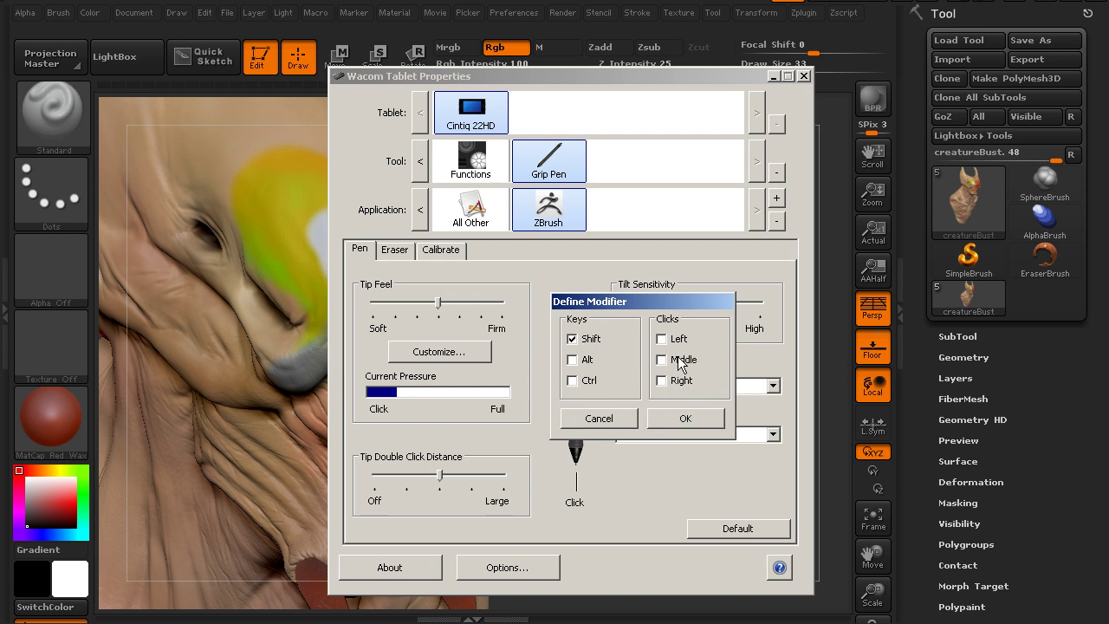
drag(678, 303, 594, 257)
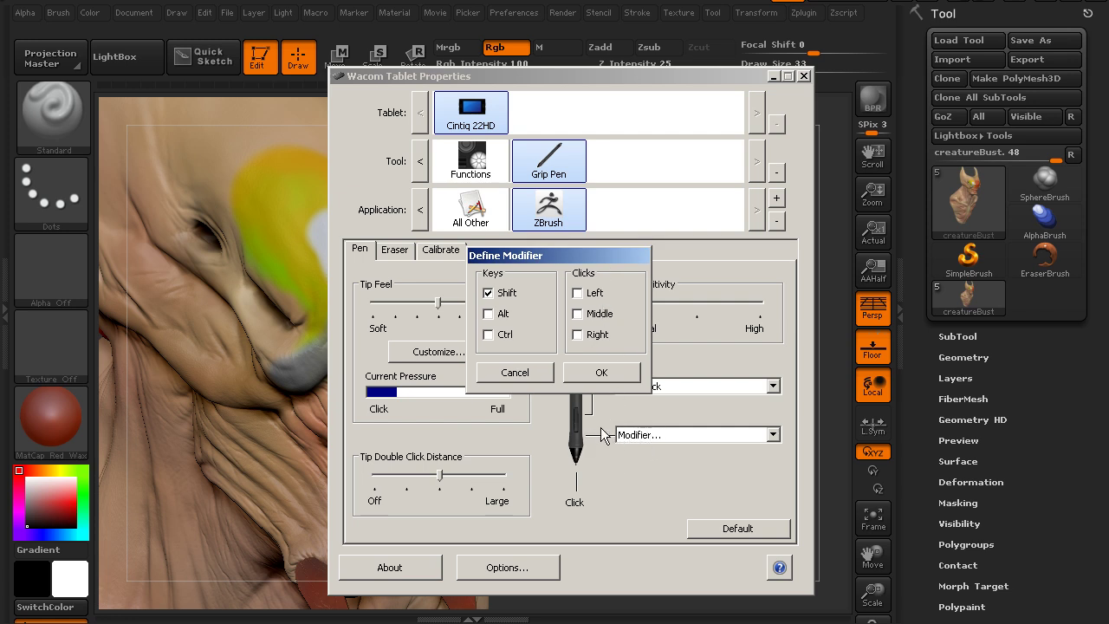
drag(575, 257, 639, 312)
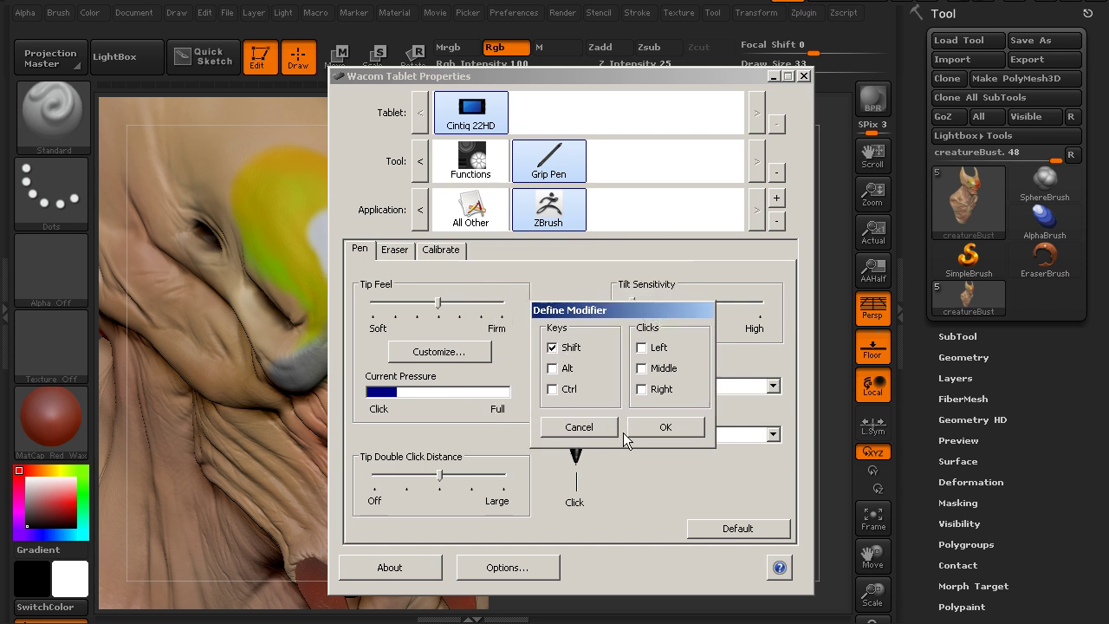
click(668, 427)
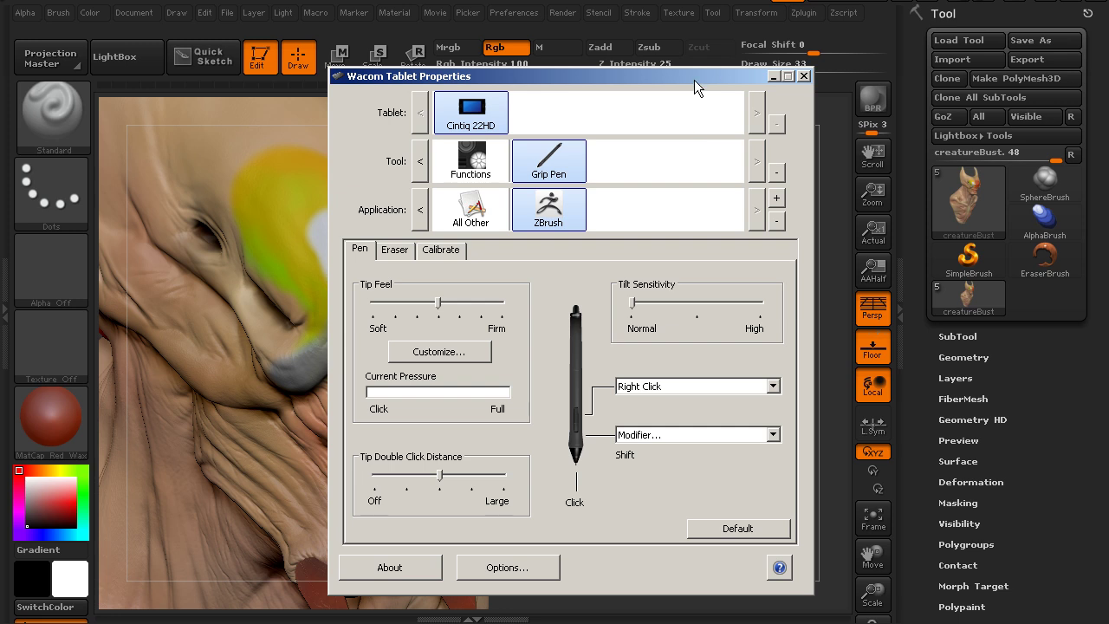
- Return to ZBrush and set the brush to sculpt only, with Zadd on and Rgb off
drag(699, 76, 1108, 52)
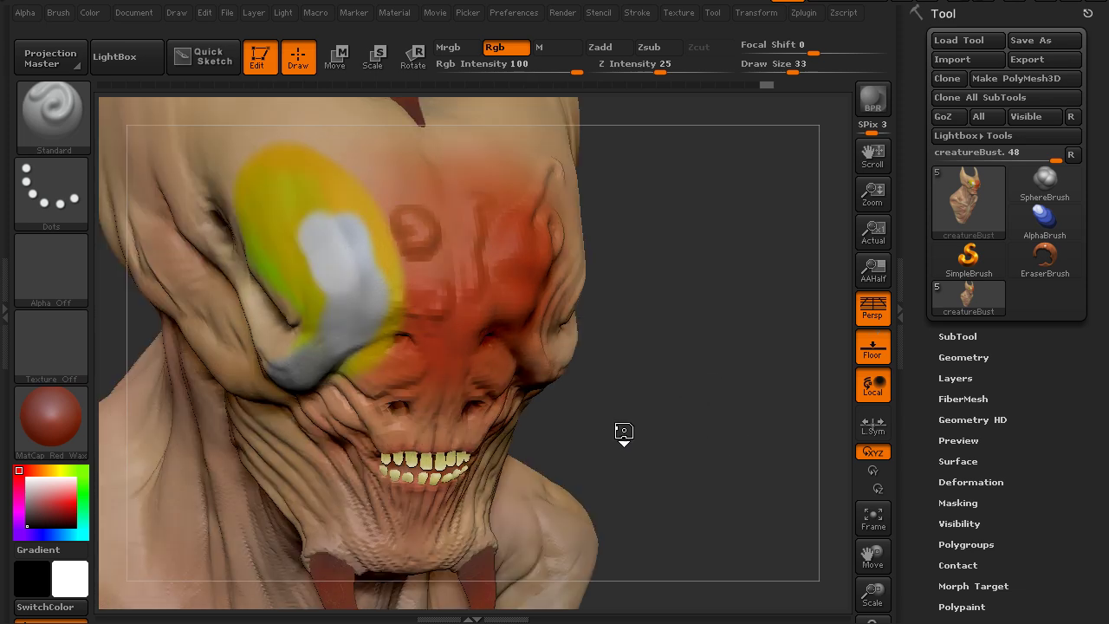
drag(572, 437, 693, 329)
click(610, 48)
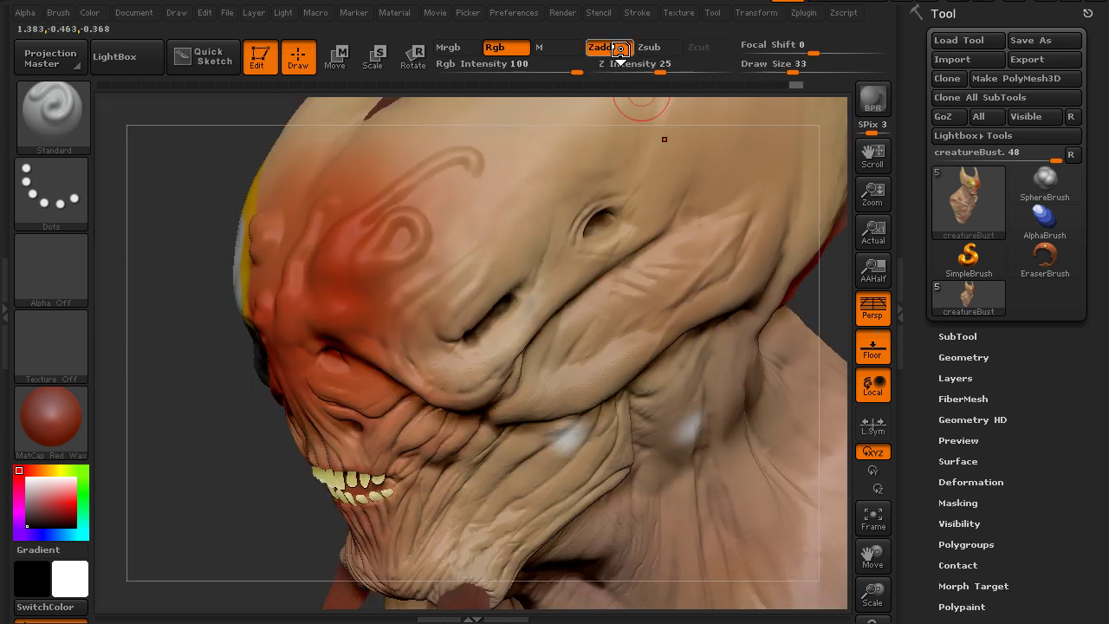
click(495, 47)
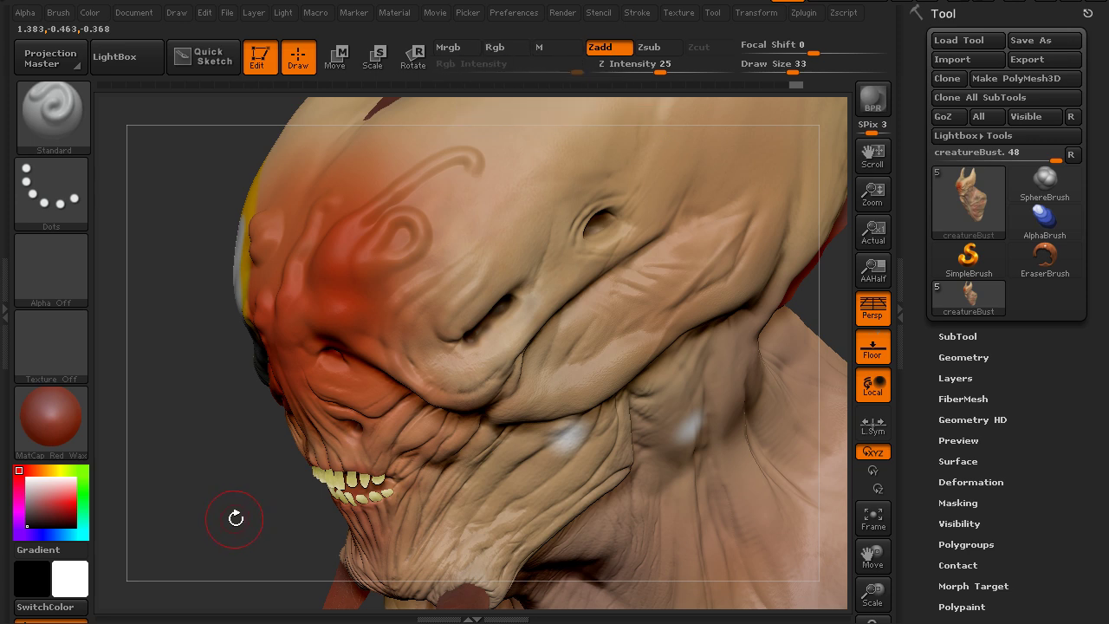
- Set the creature bust's subdivision level to 3 in its geometry settings
drag(231, 481, 734, 419)
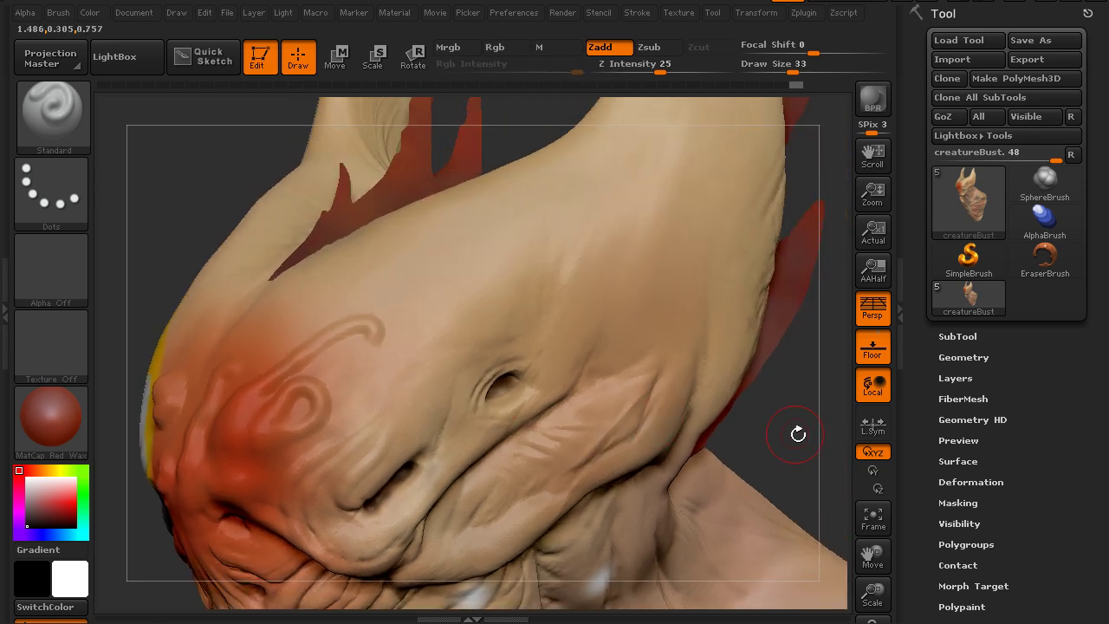
mouse_move(798, 434)
mouse_down()
mouse_move(709, 491)
mouse_move(738, 446)
mouse_move(786, 452)
mouse_up()
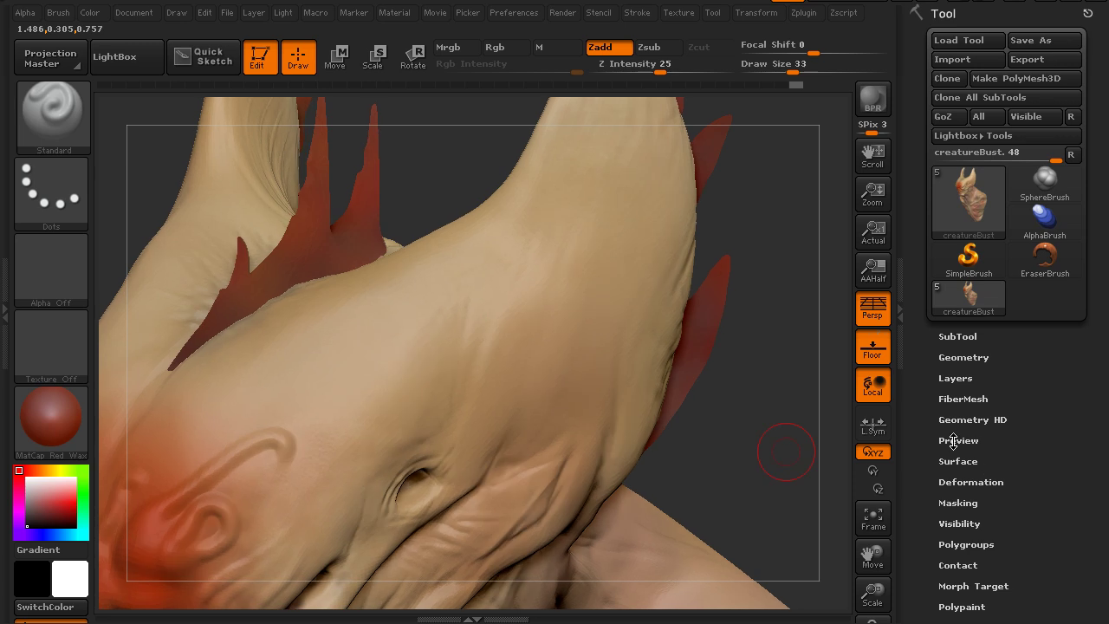
drag(967, 357, 969, 327)
click(971, 333)
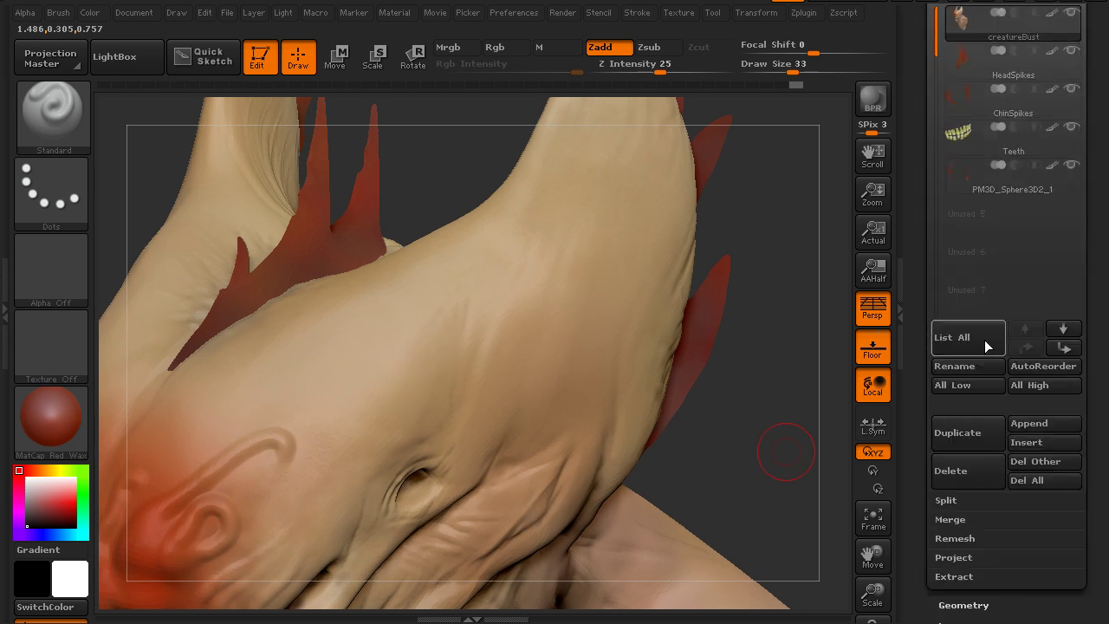
drag(917, 418, 975, 320)
click(954, 362)
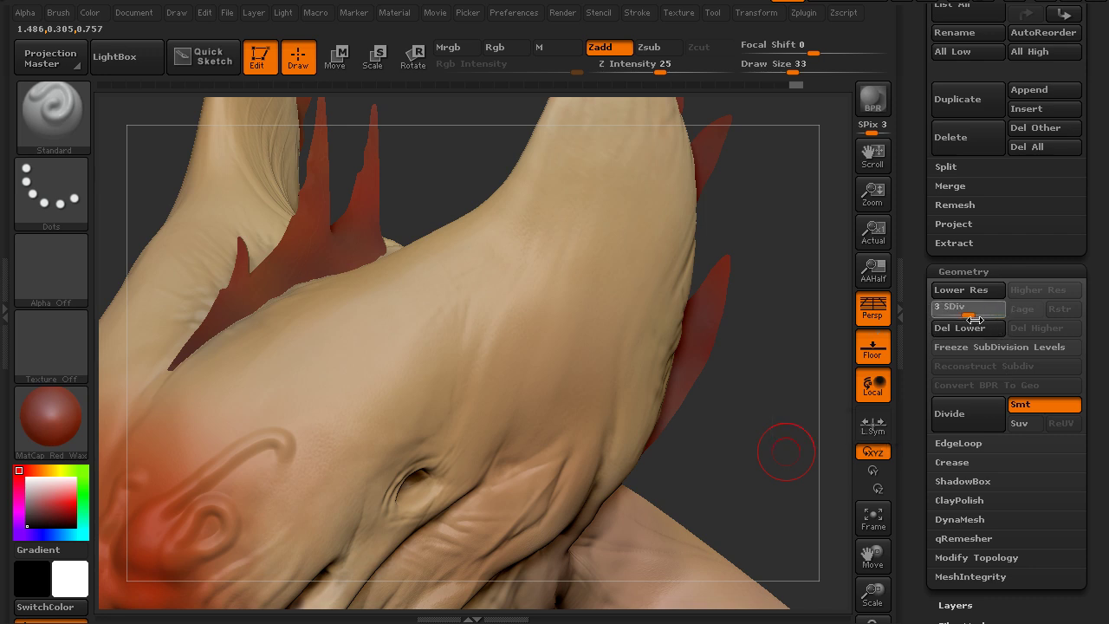
- Sculpt parallel raised ridges with the Standard brush on the side of the head, above the small hole and running toward the horn
drag(746, 465, 761, 459)
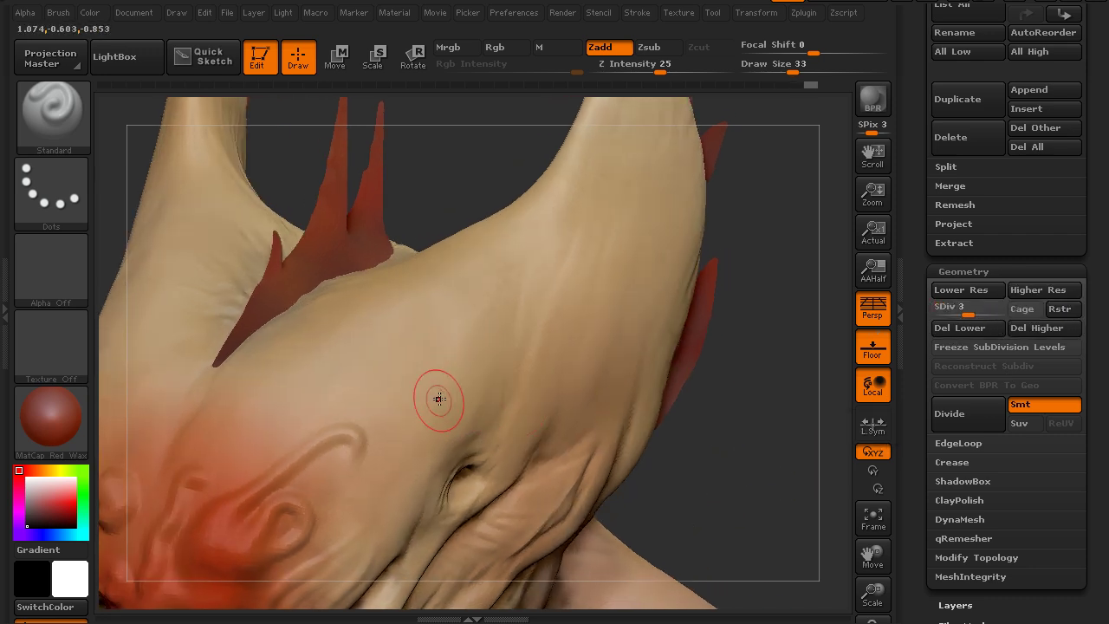
drag(409, 428, 530, 322)
drag(389, 421, 568, 301)
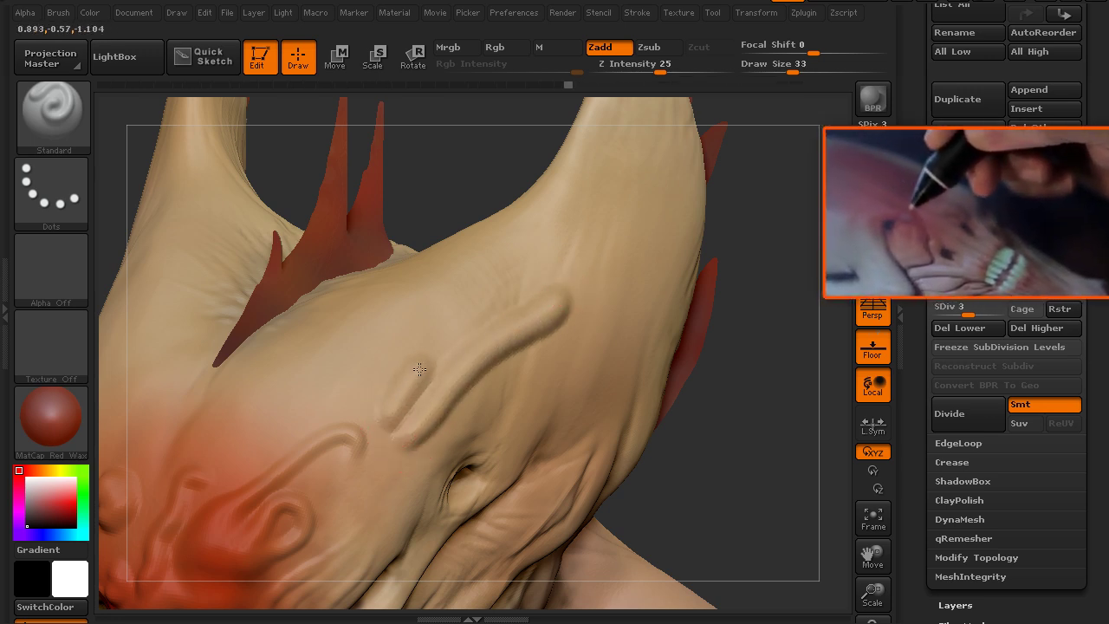
drag(471, 319, 559, 261)
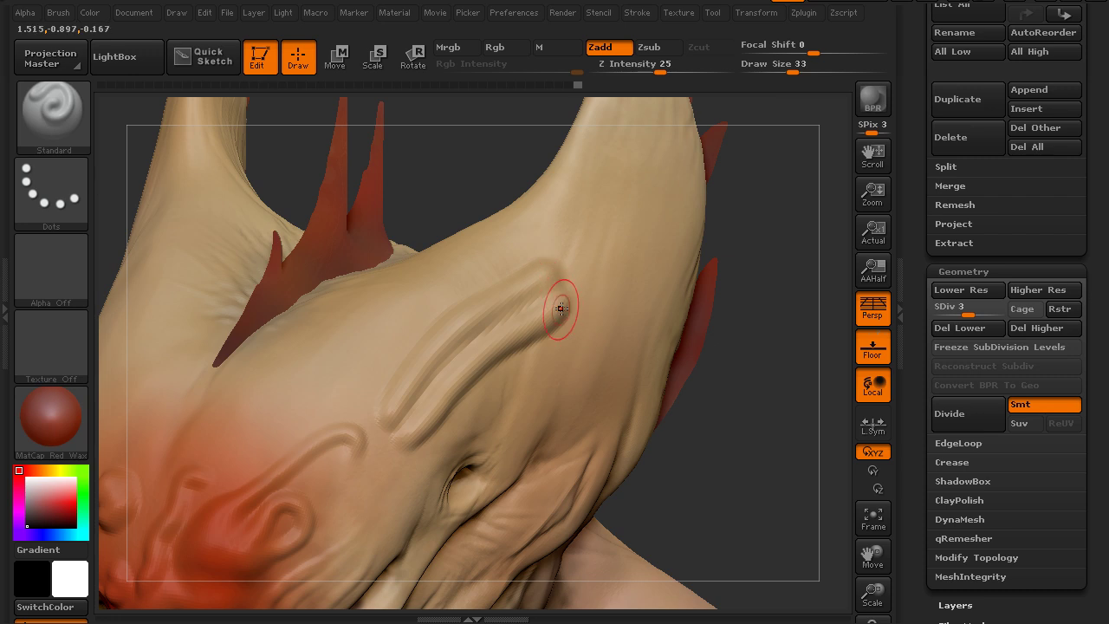
- Test the pen's Shift modifier by switching repeatedly between the Standard and Smooth brushes
key(shift)
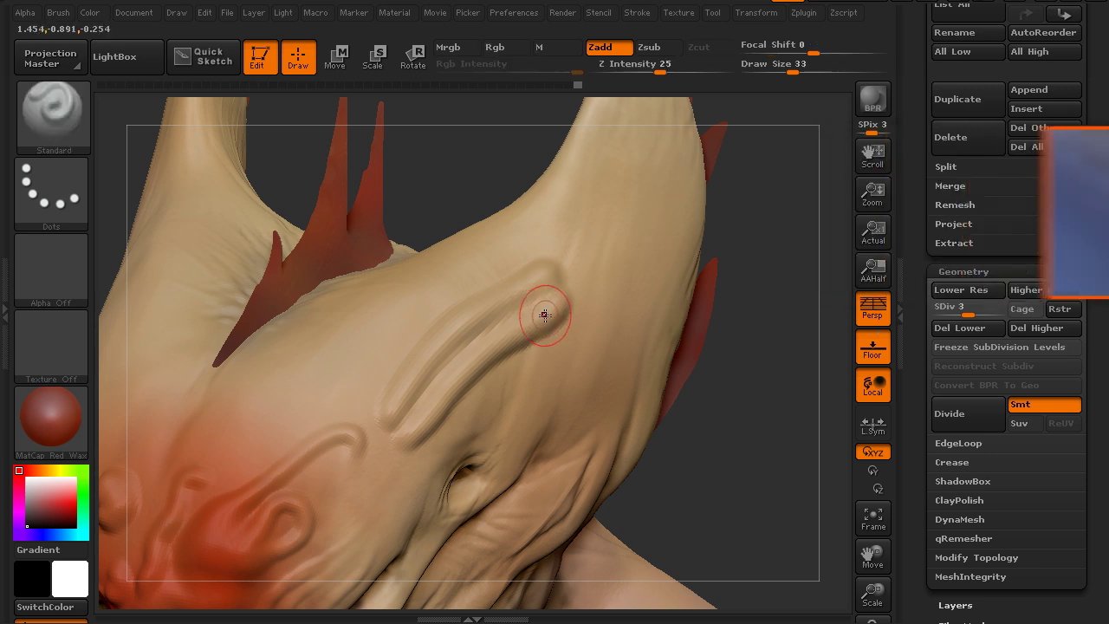
key(shift)
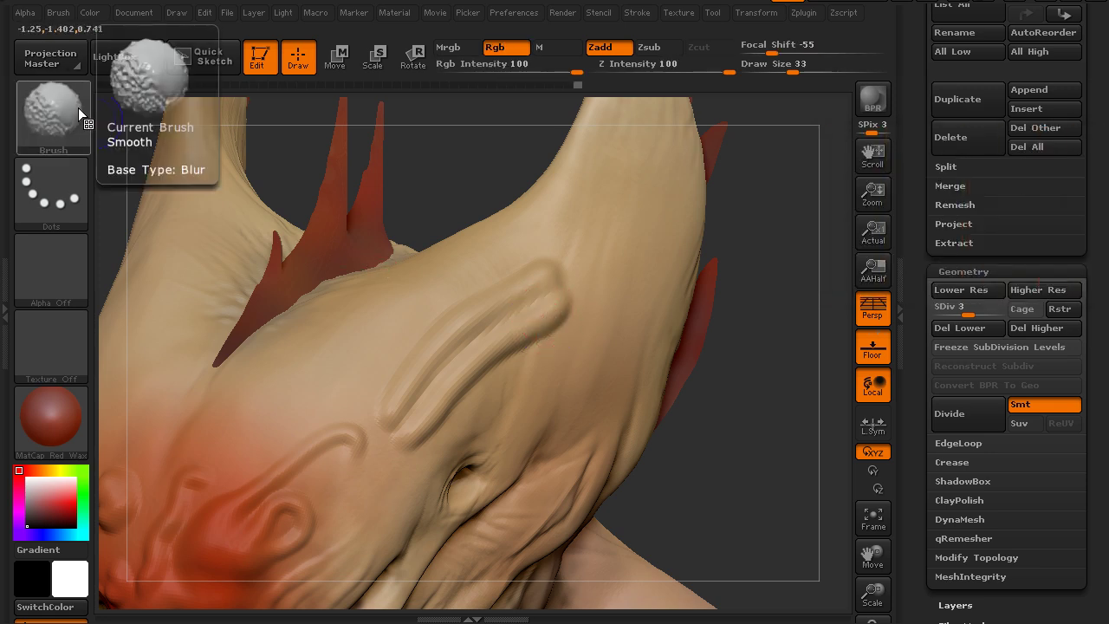
key(shift)
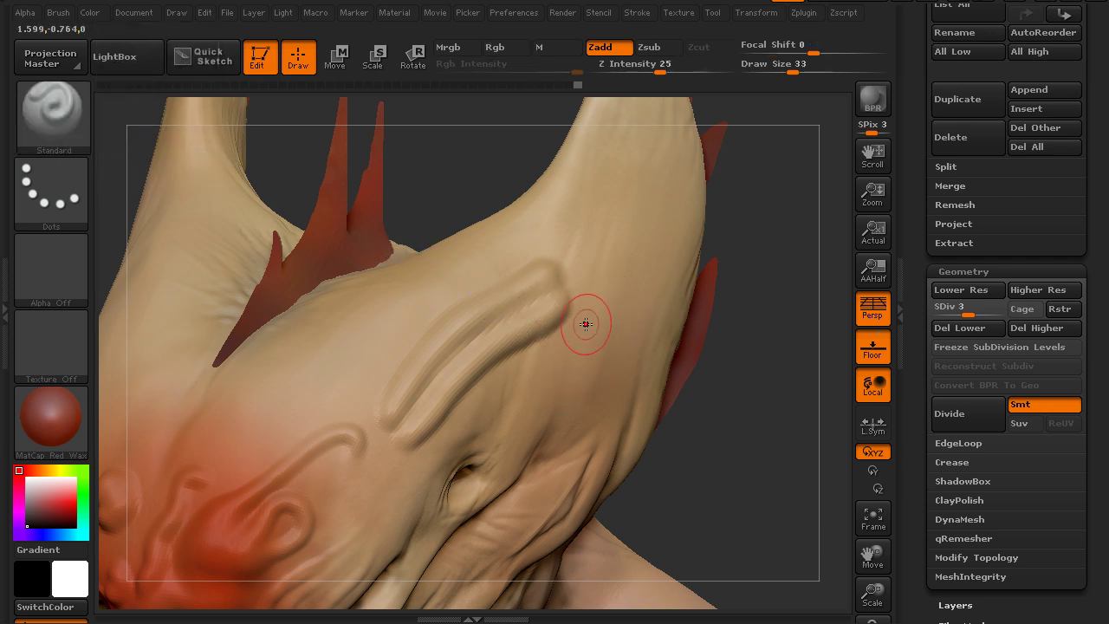
key(shift)
key(shift)
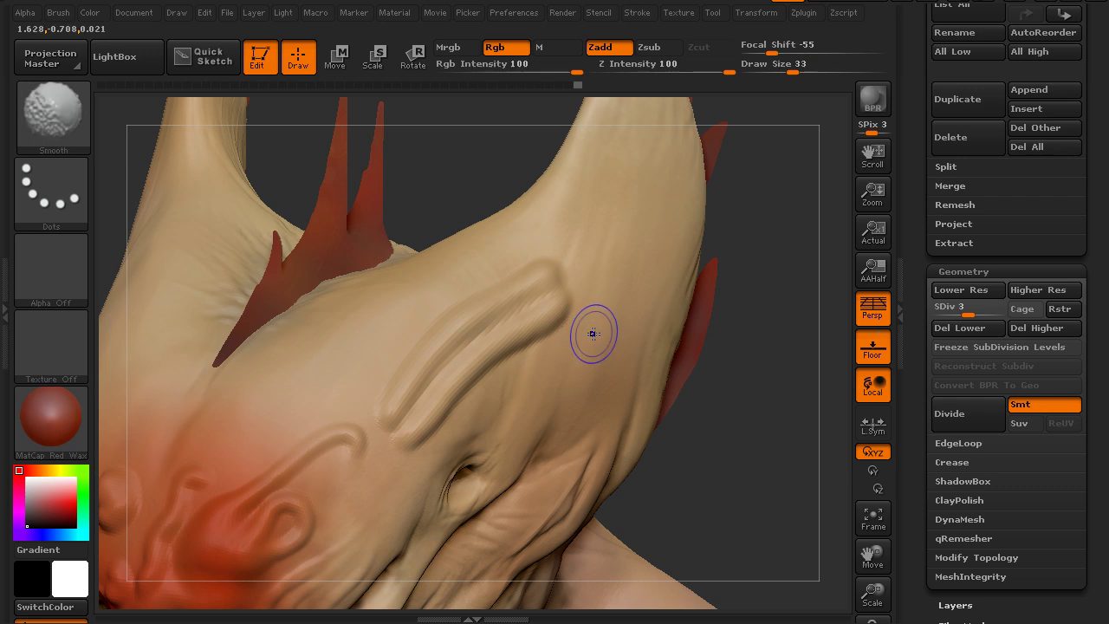
key(shift)
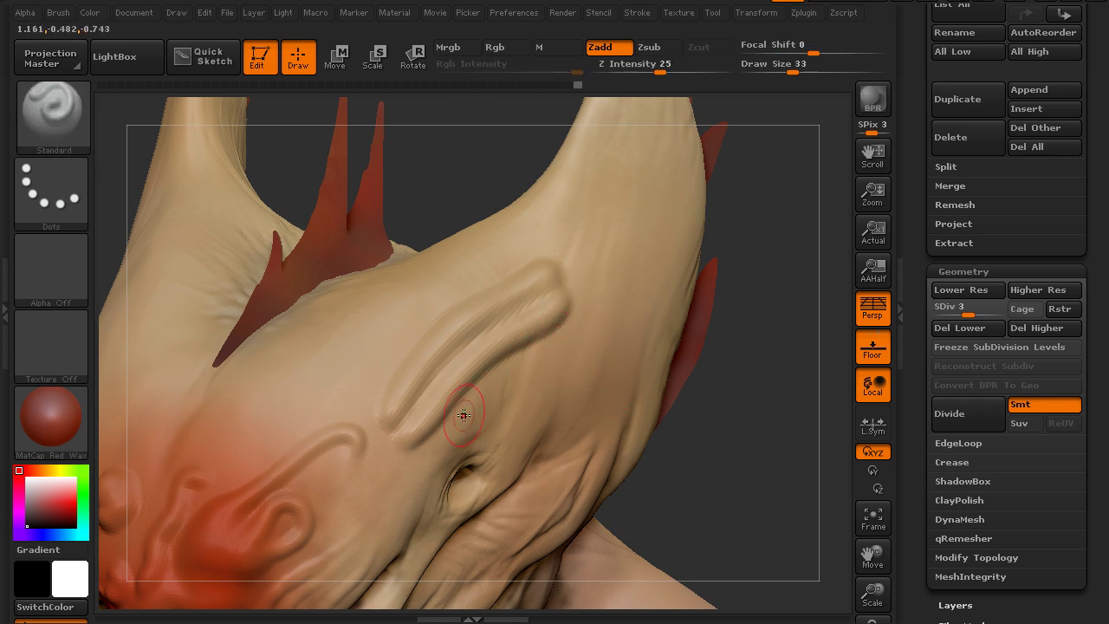
- Sculpt another ridge below the raised strokes and blend the ridges with the Smooth brush
drag(453, 418, 530, 364)
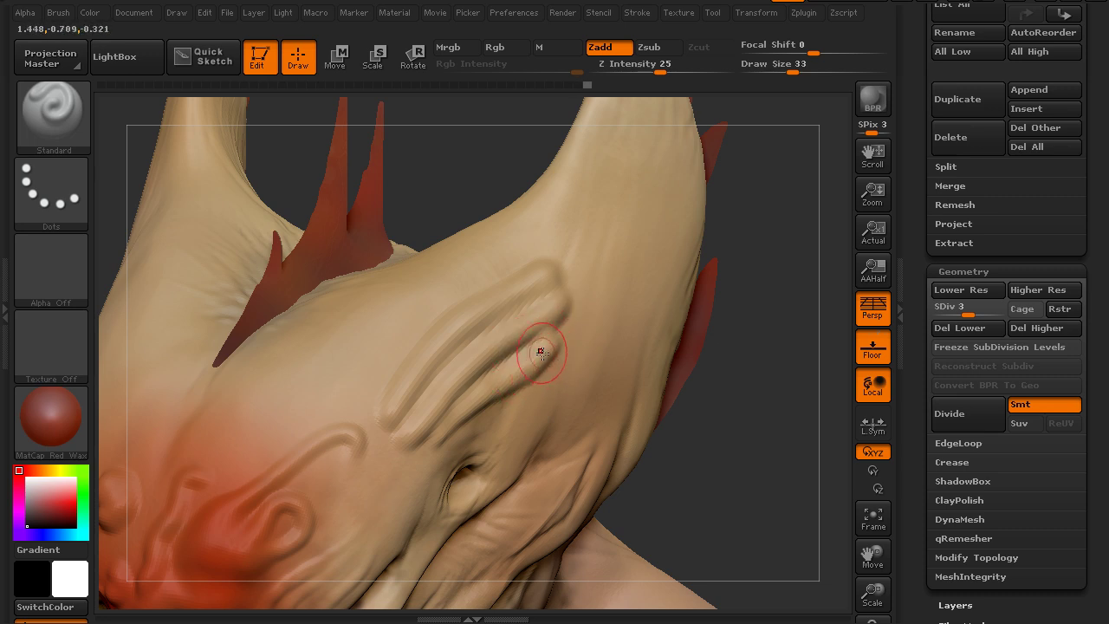
key(shift)
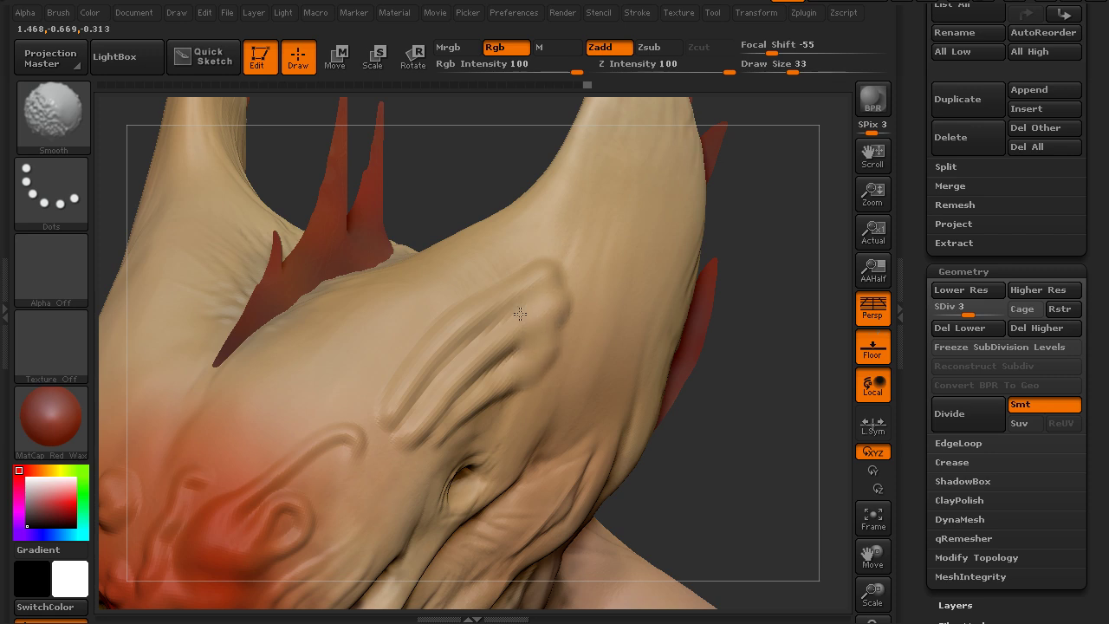
mouse_move(473, 314)
shift+mouse_down()
mouse_move(399, 416)
mouse_move(460, 407)
mouse_move(499, 362)
shift+mouse_up()
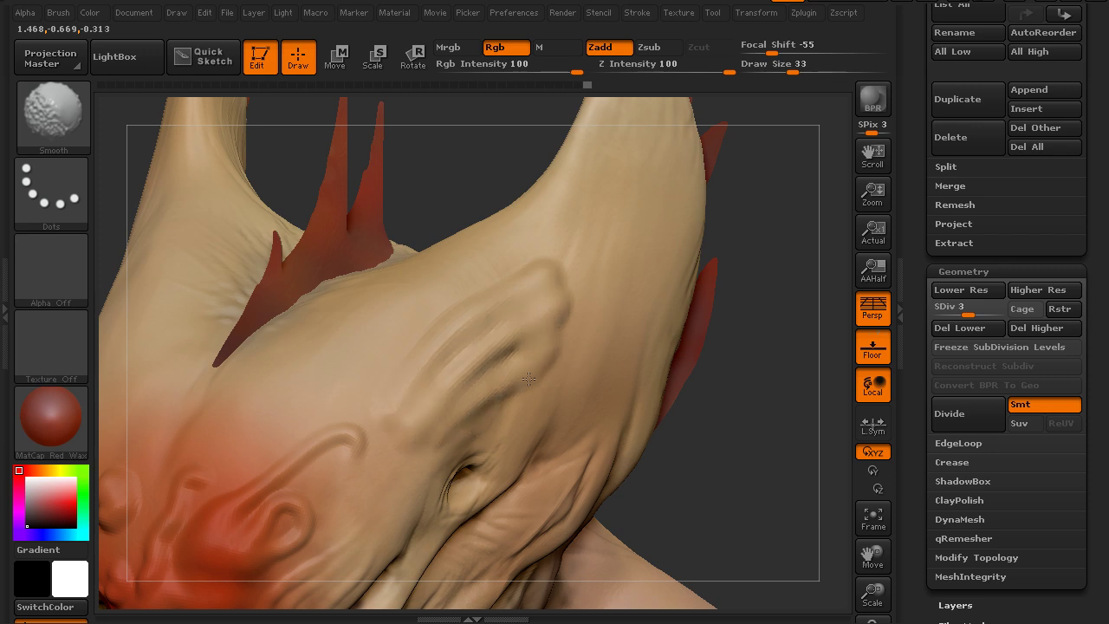
key(shift)
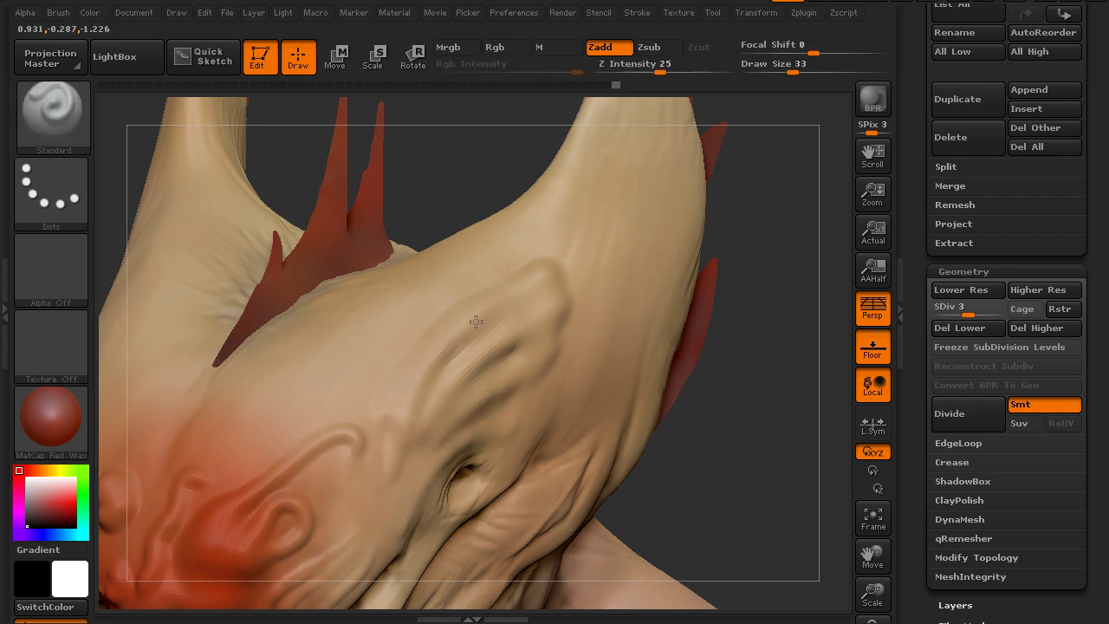
key(shift)
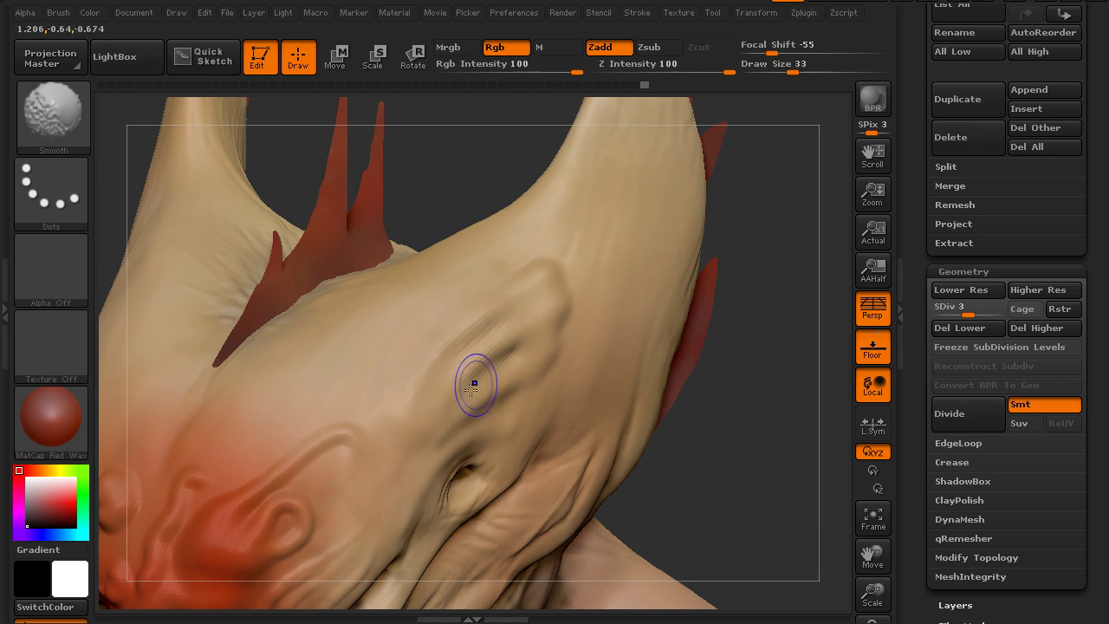
key(shift)
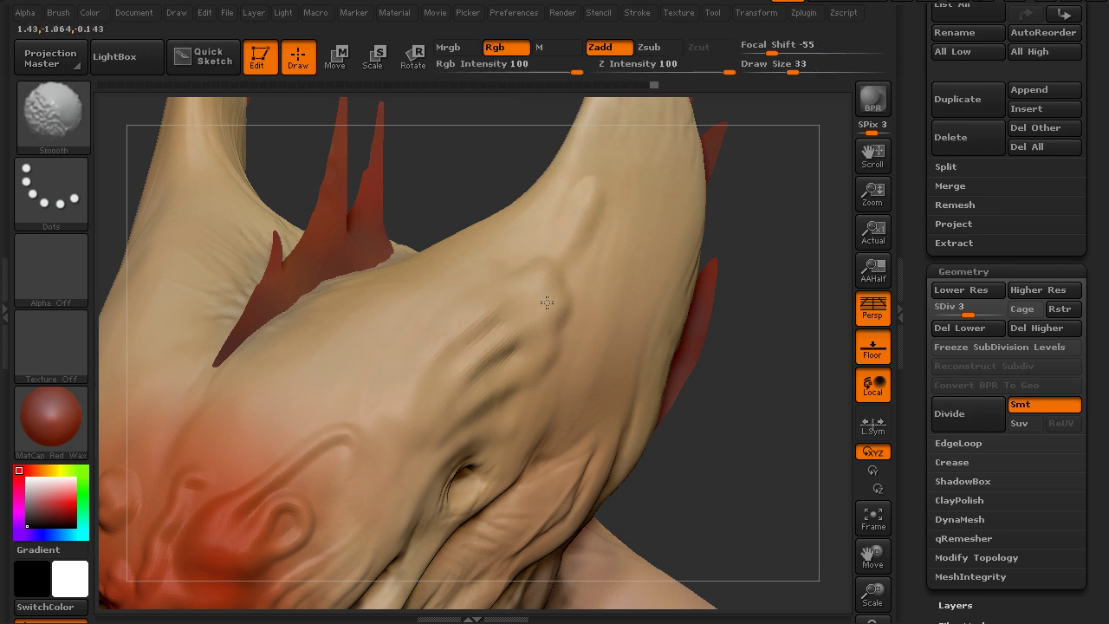
- Build up forms toward the base of the horn, alternating Standard strokes with smoothing to soften them
mouse_move(540, 384)
mouse_down()
mouse_move(597, 240)
mouse_move(598, 280)
mouse_up()
shift+drag(532, 365, 506, 383)
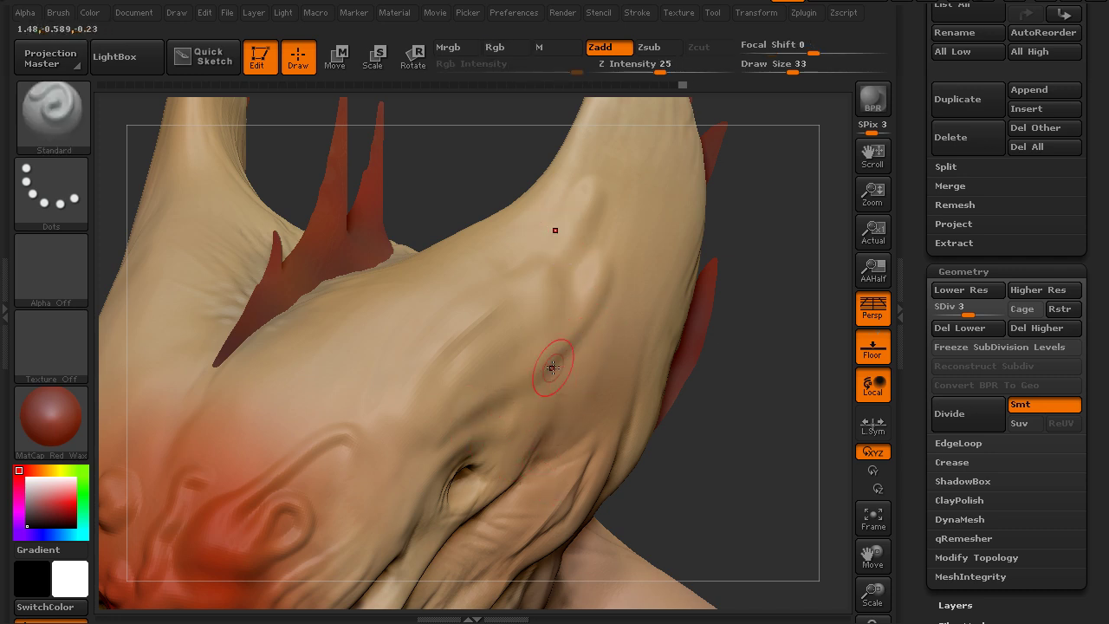
key(shift)
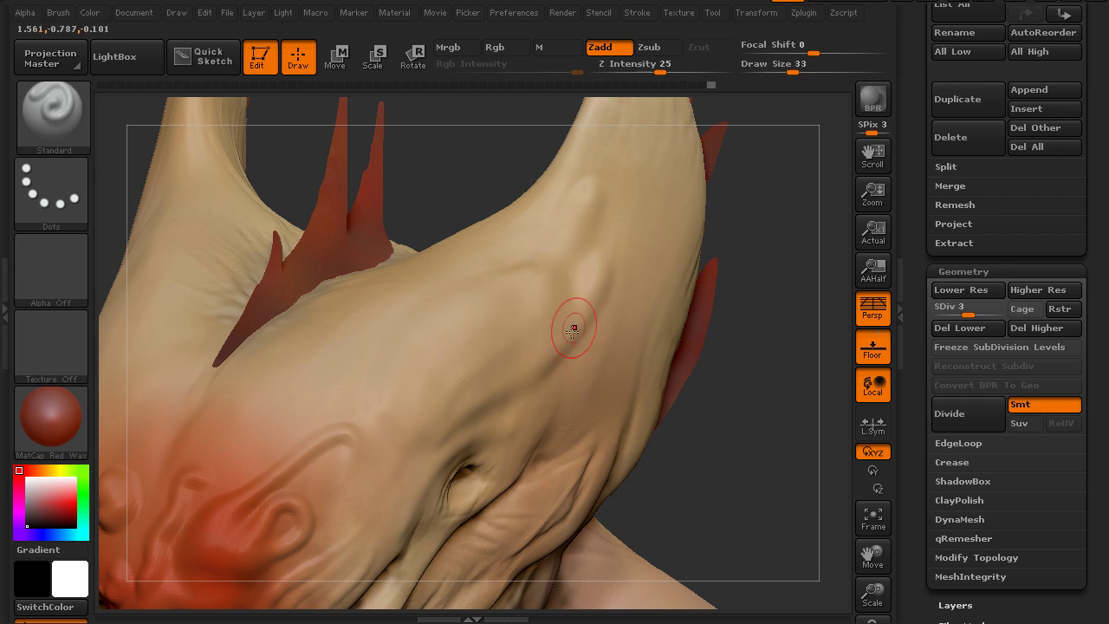
key(shift)
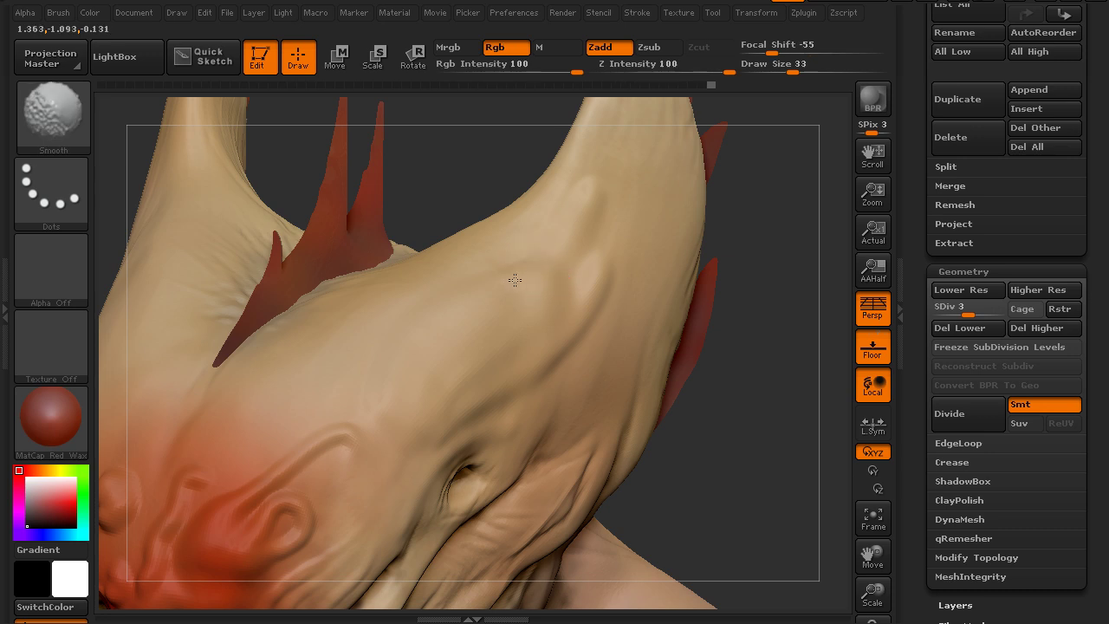
key(shift)
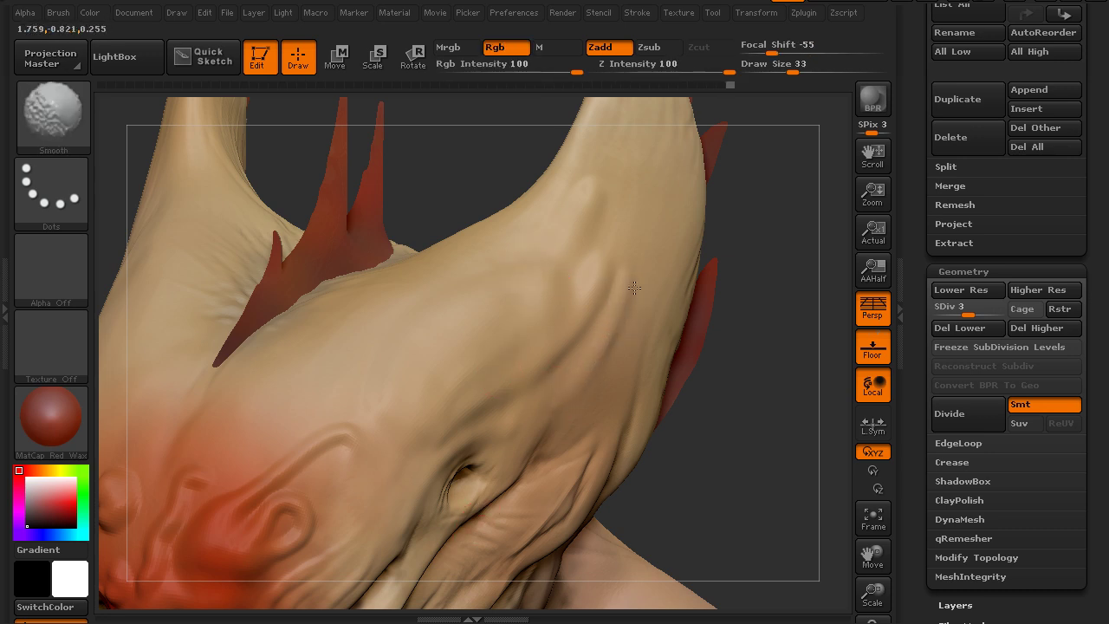
key(shift)
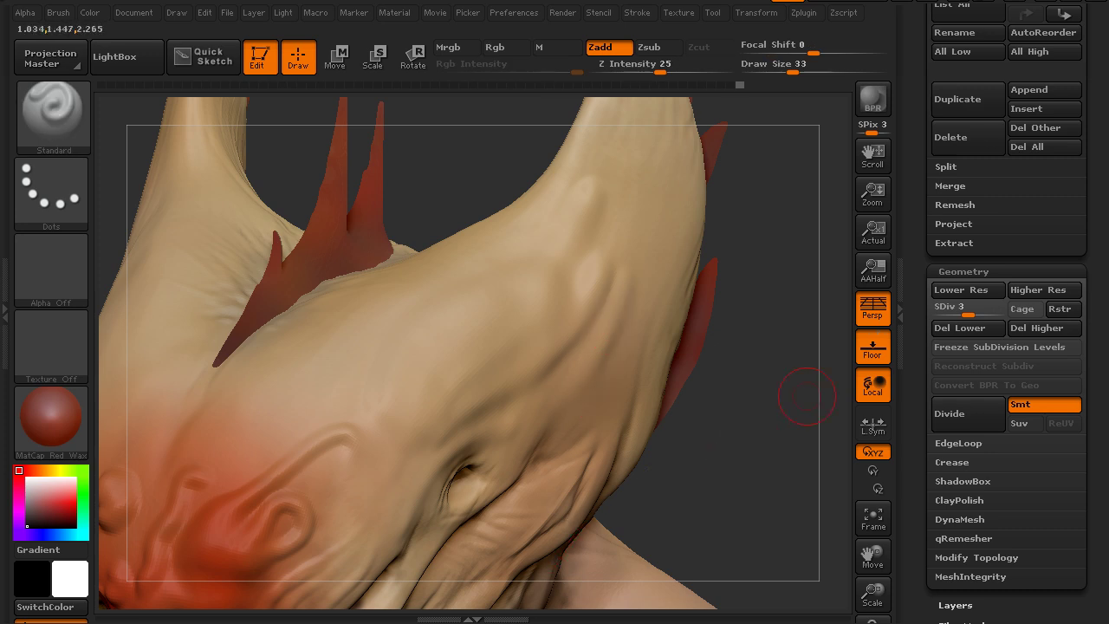
- Reopen Wacom Tablet Properties and review the functions available for the Grip Pen's lower side switch in the ZBrush profile
drag(1108, 78, 569, 97)
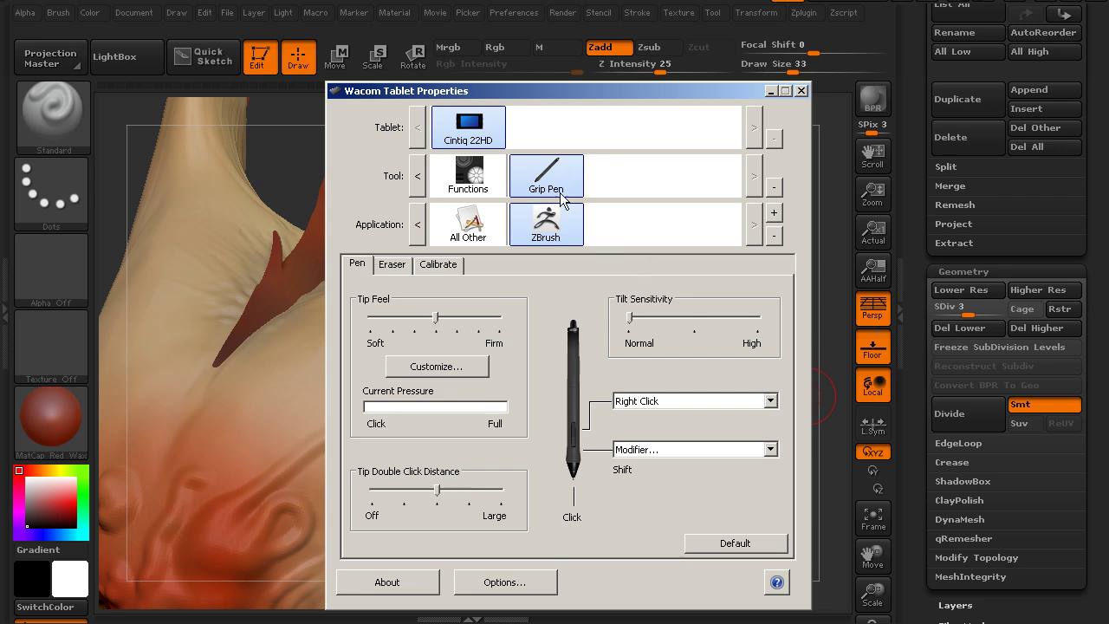
click(690, 449)
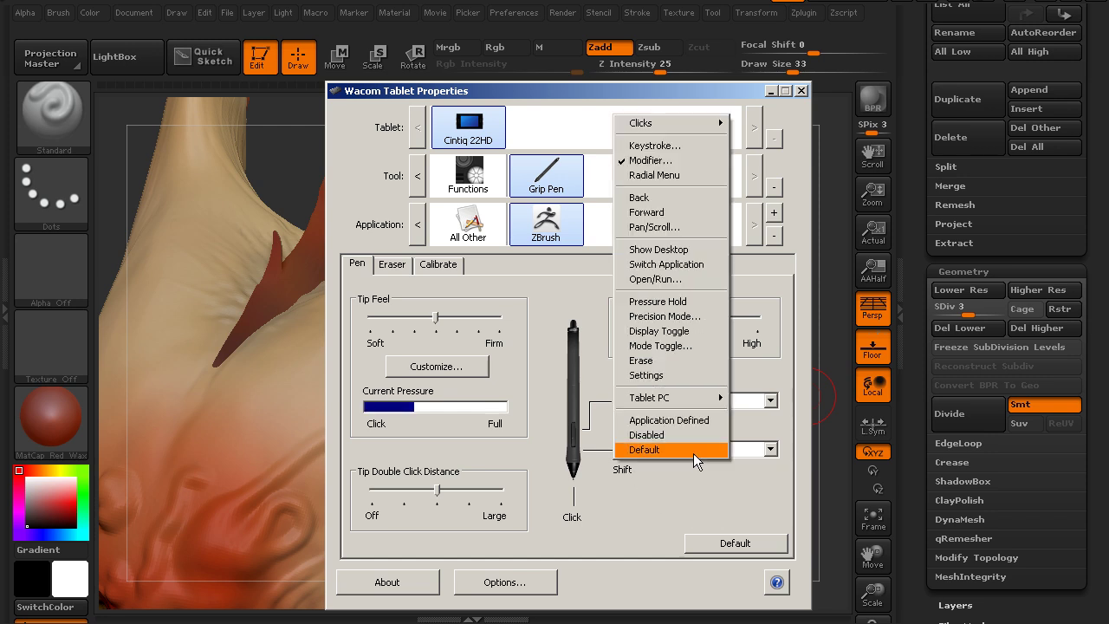
drag(681, 196, 619, 473)
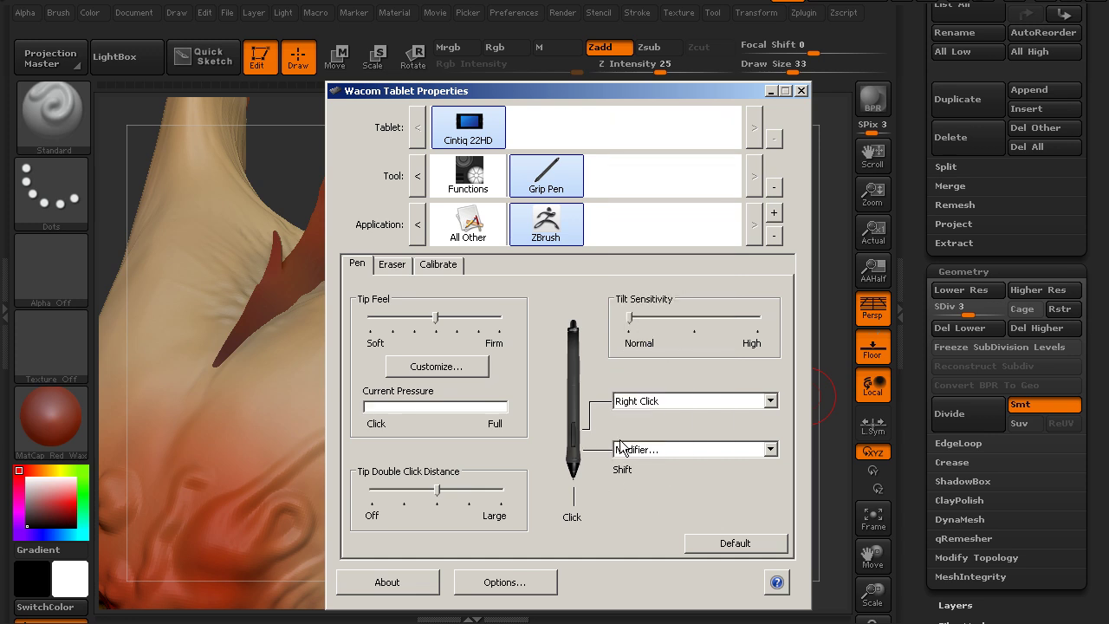